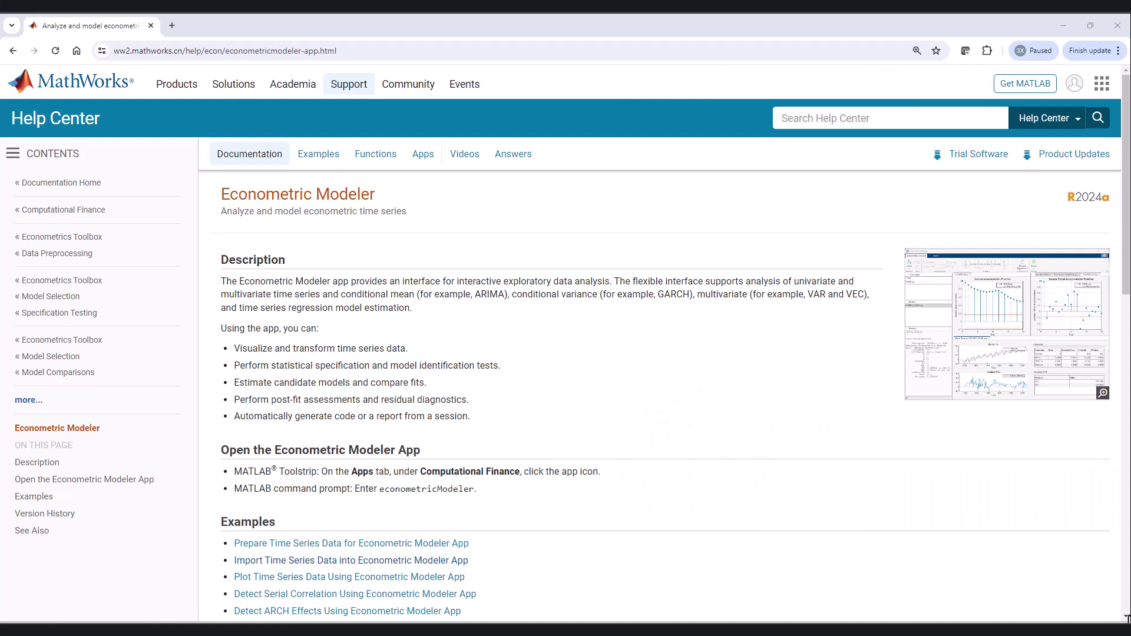
scroll(566, 354, down, 1)
scroll(566, 354, down, 2)
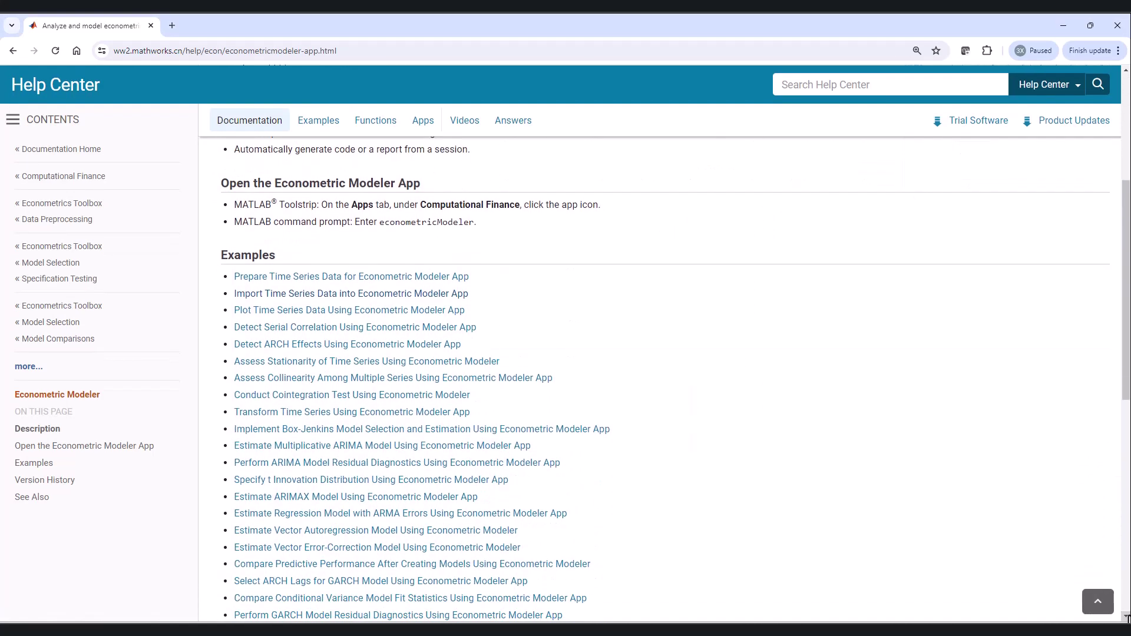
scroll(565, 353, down, 3)
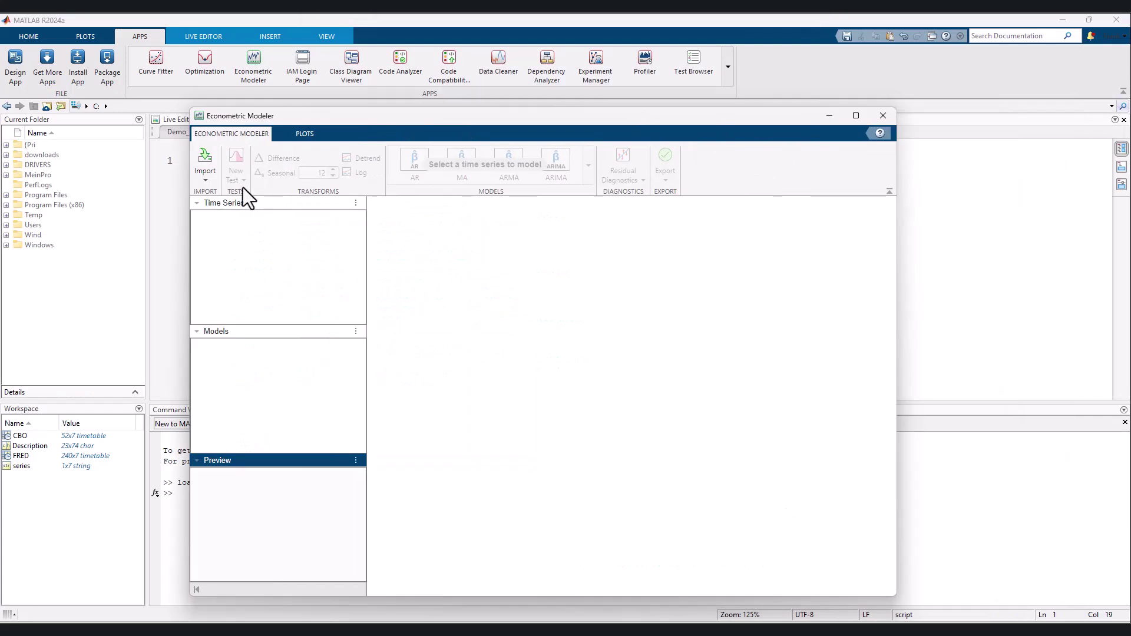
click(208, 183)
Import the FRED timetable's seven series from the workspace and maximize the modeler window.
click(210, 181)
click(254, 198)
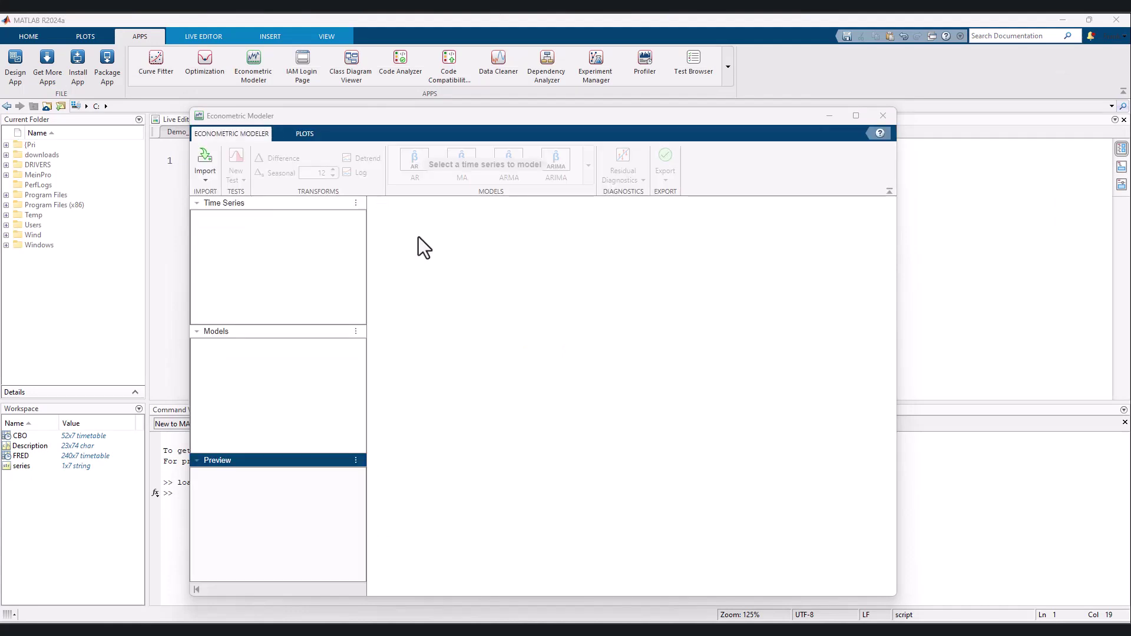
click(600, 363)
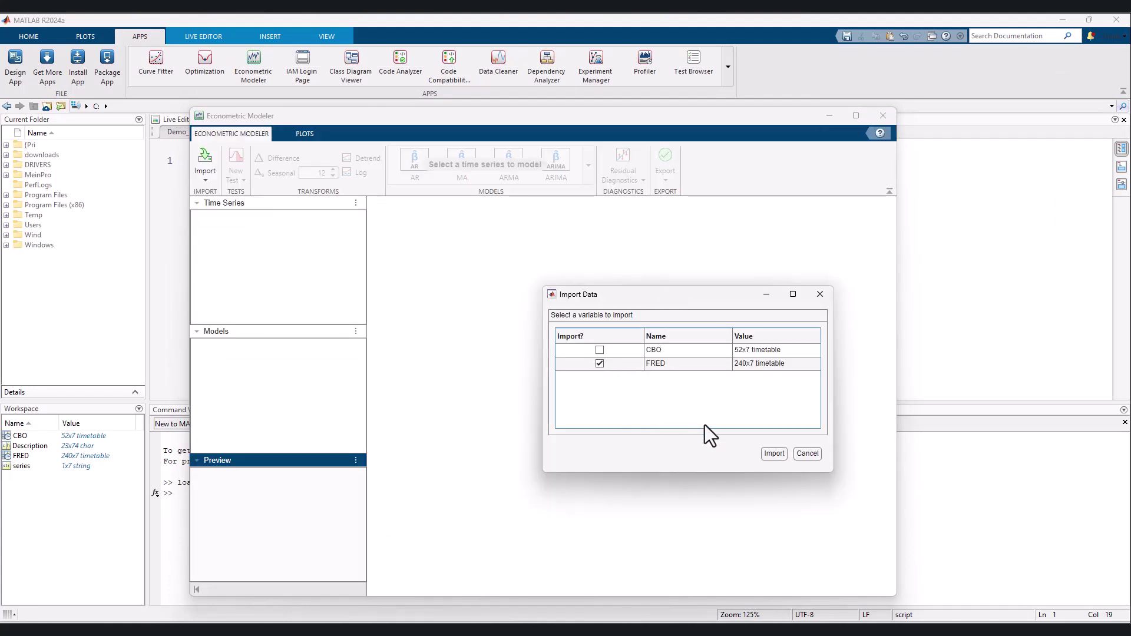
click(774, 455)
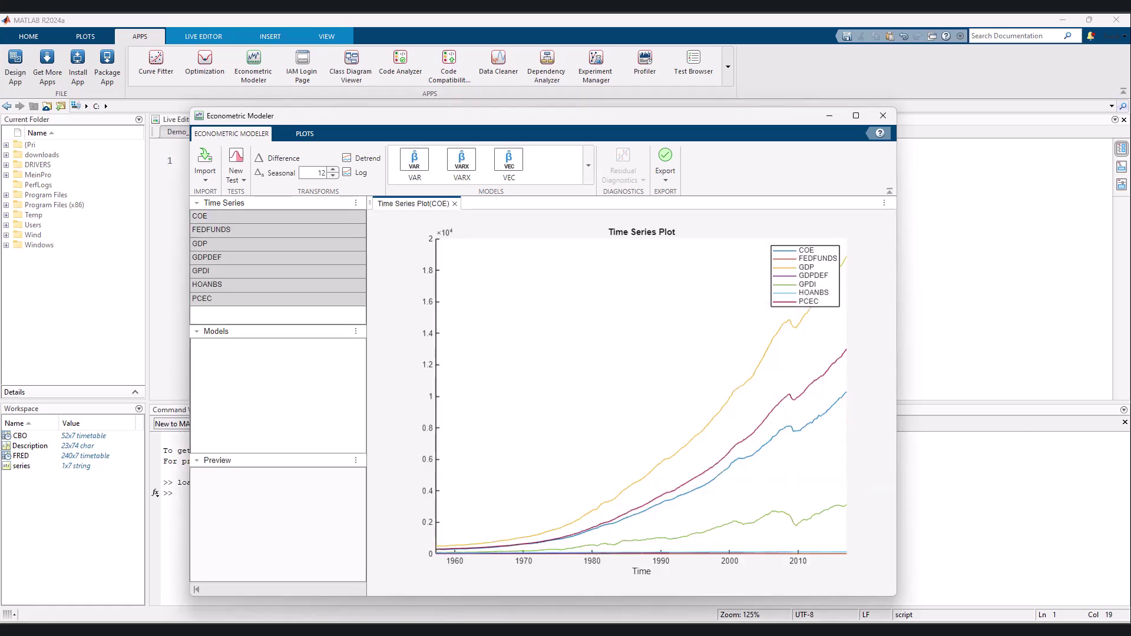
click(1012, 116)
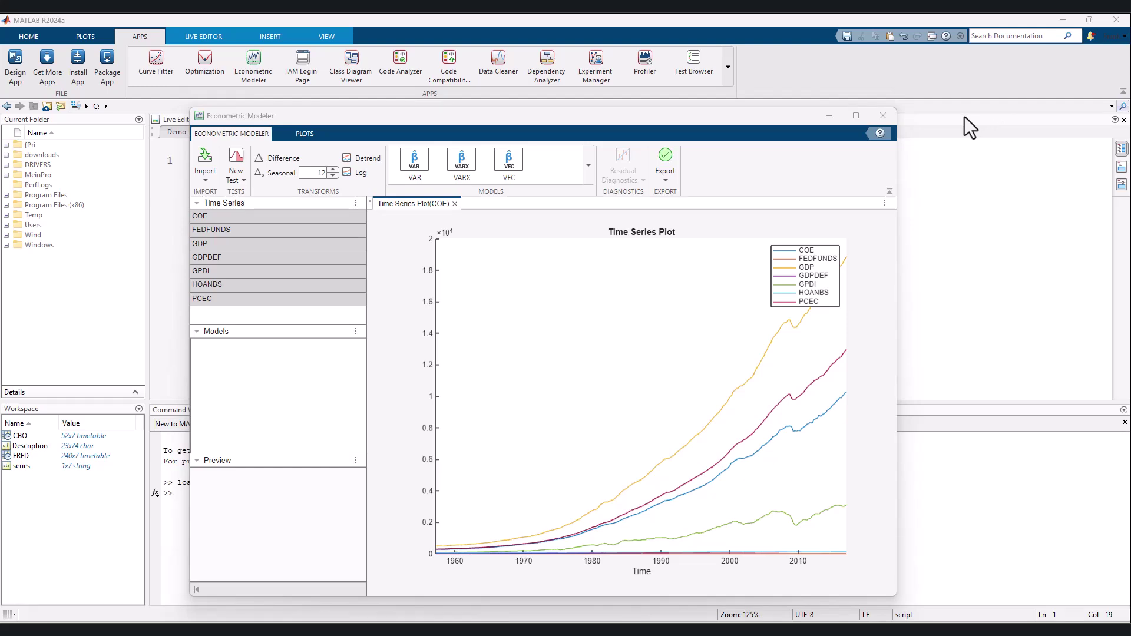
click(855, 116)
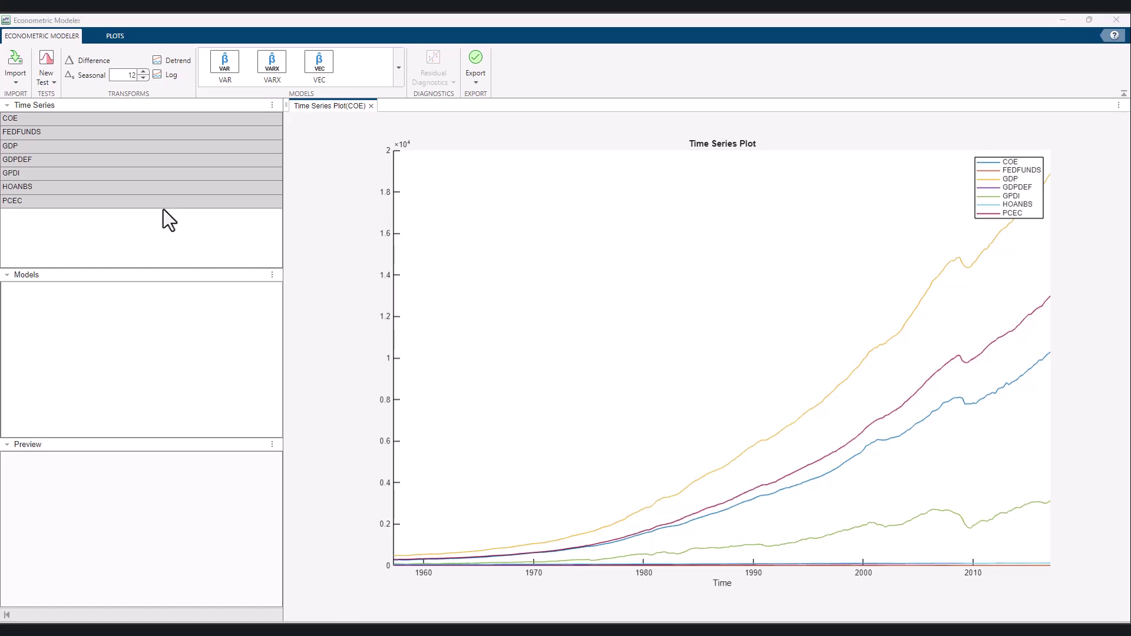
Plot the GDP series and overlay COE on it.
click(108, 147)
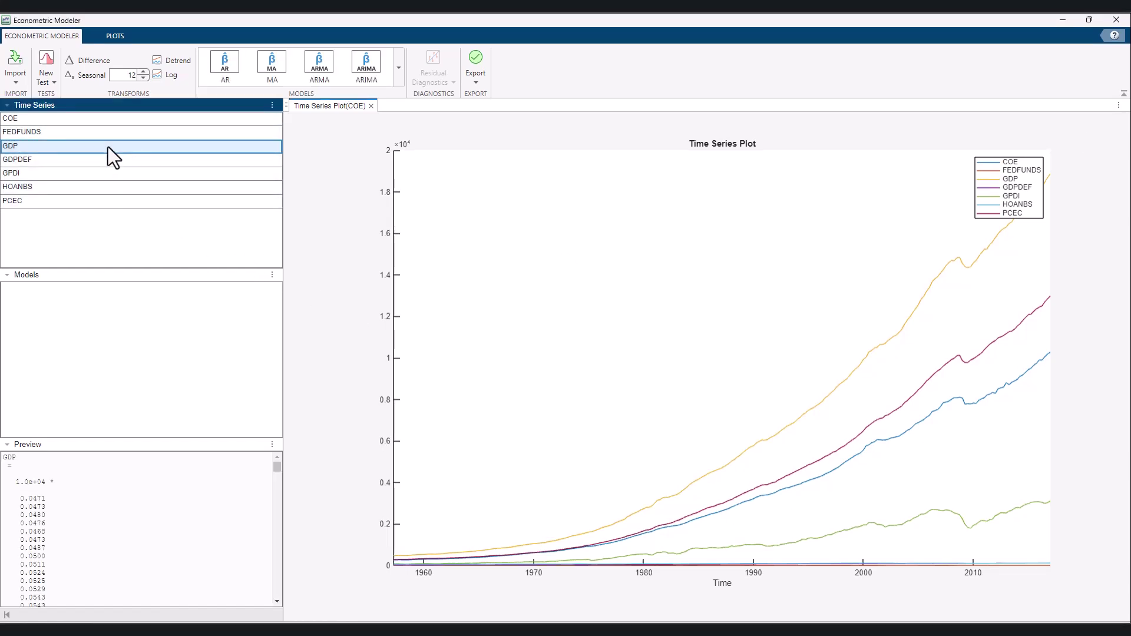
double_click(107, 147)
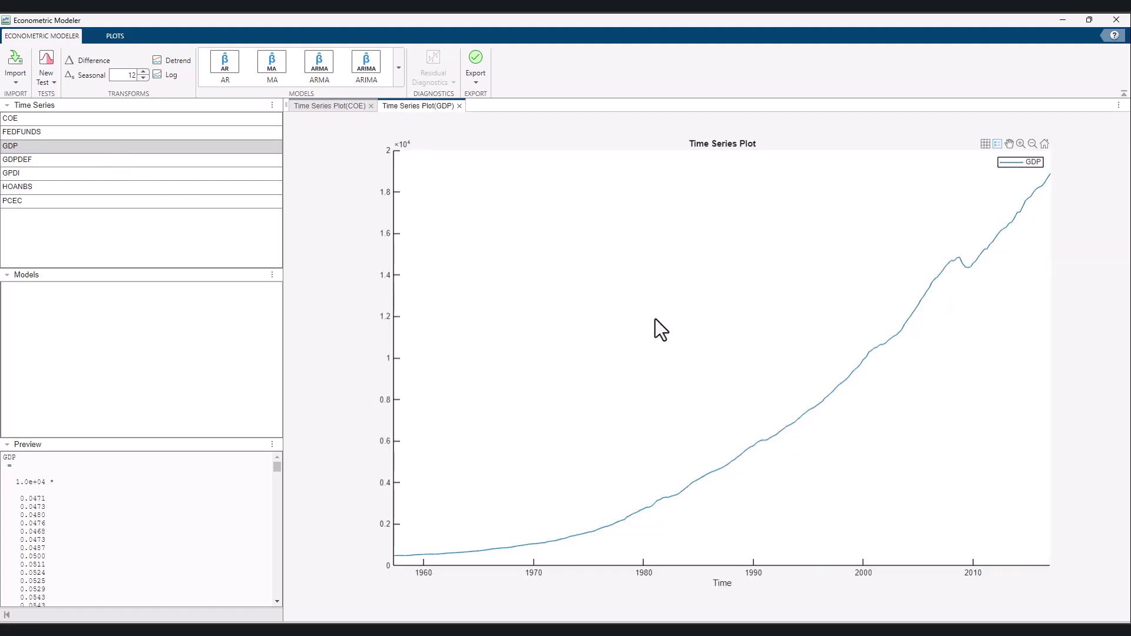
right_click(750, 310)
mouse_move(798, 333)
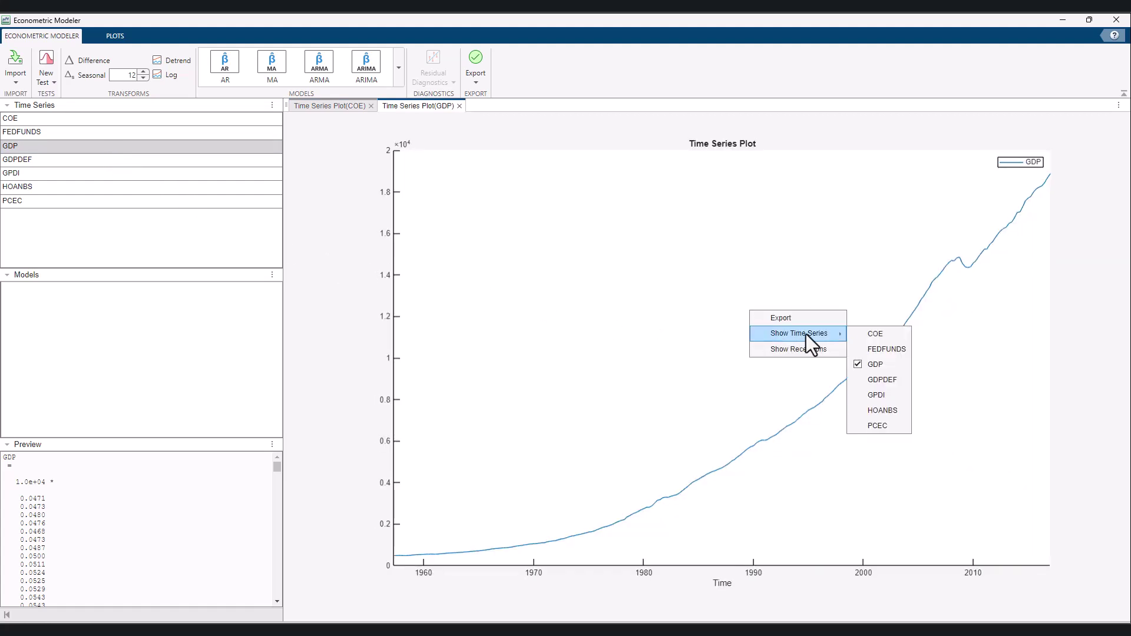
click(655, 319)
mouse_move(732, 323)
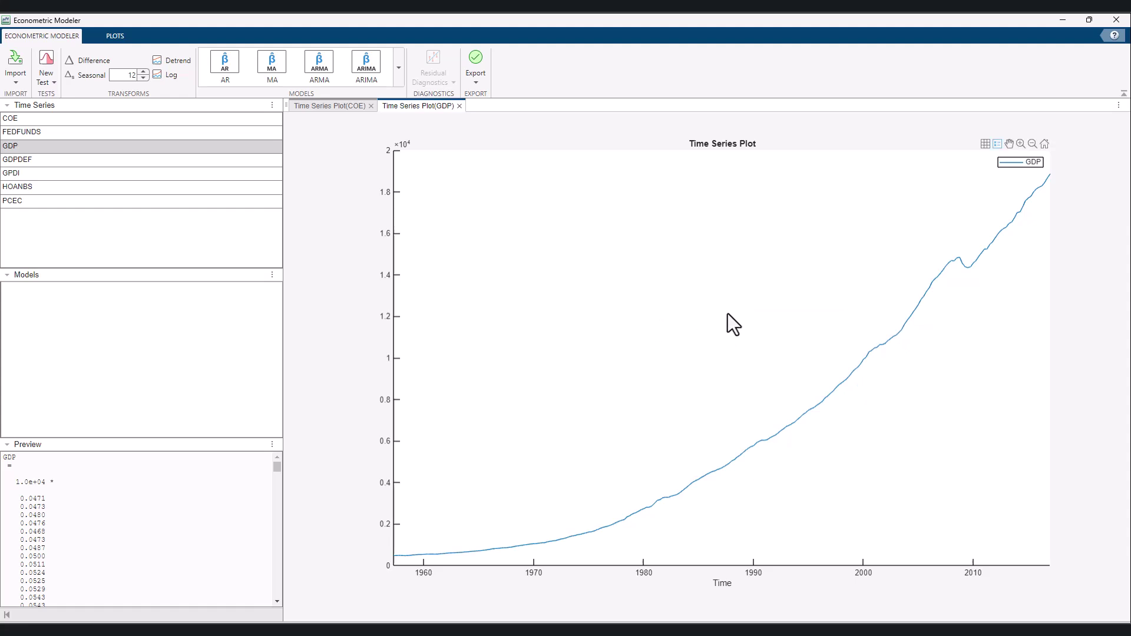
right_click(749, 310)
mouse_move(798, 333)
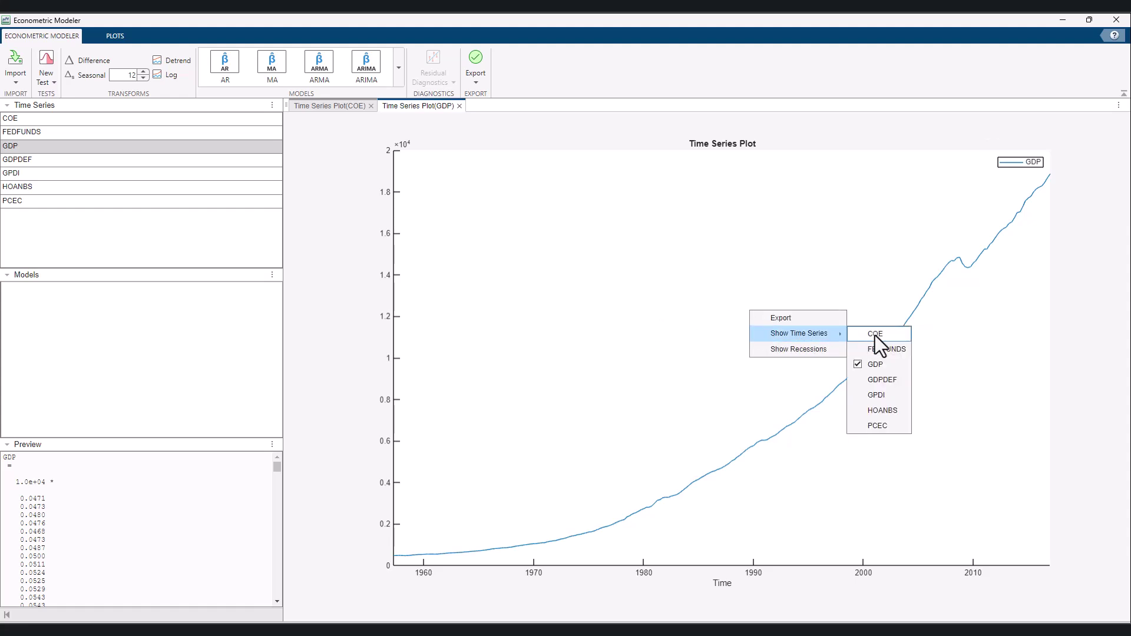
click(885, 335)
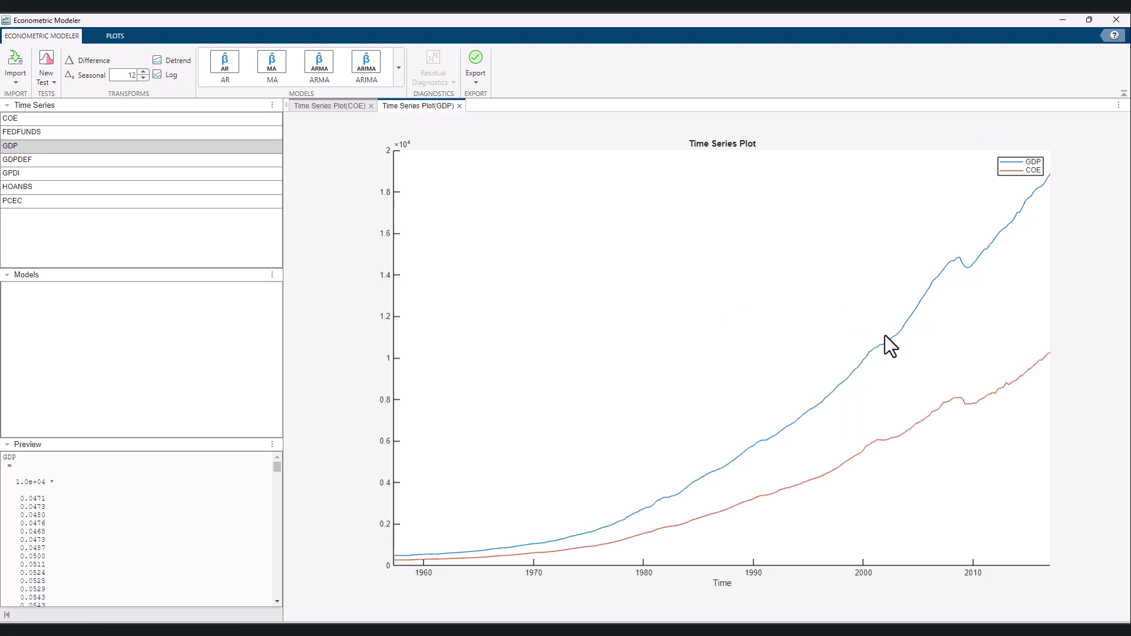
Add PCEC to the GDP plot, then remove it again.
mouse_move(722, 357)
right_click(720, 385)
mouse_move(769, 409)
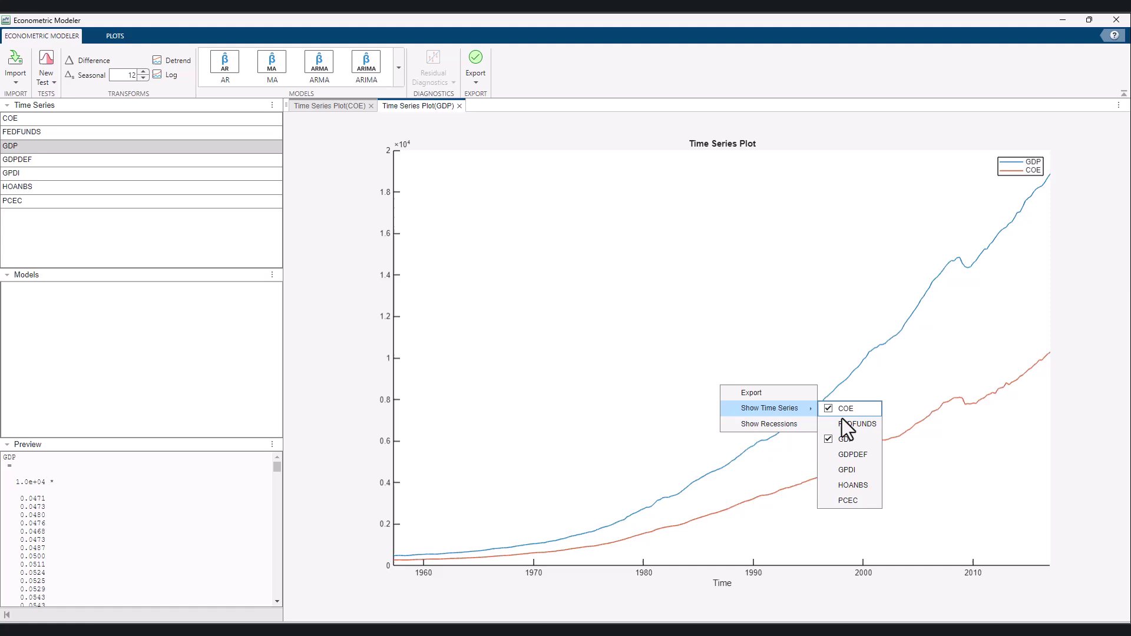
click(847, 500)
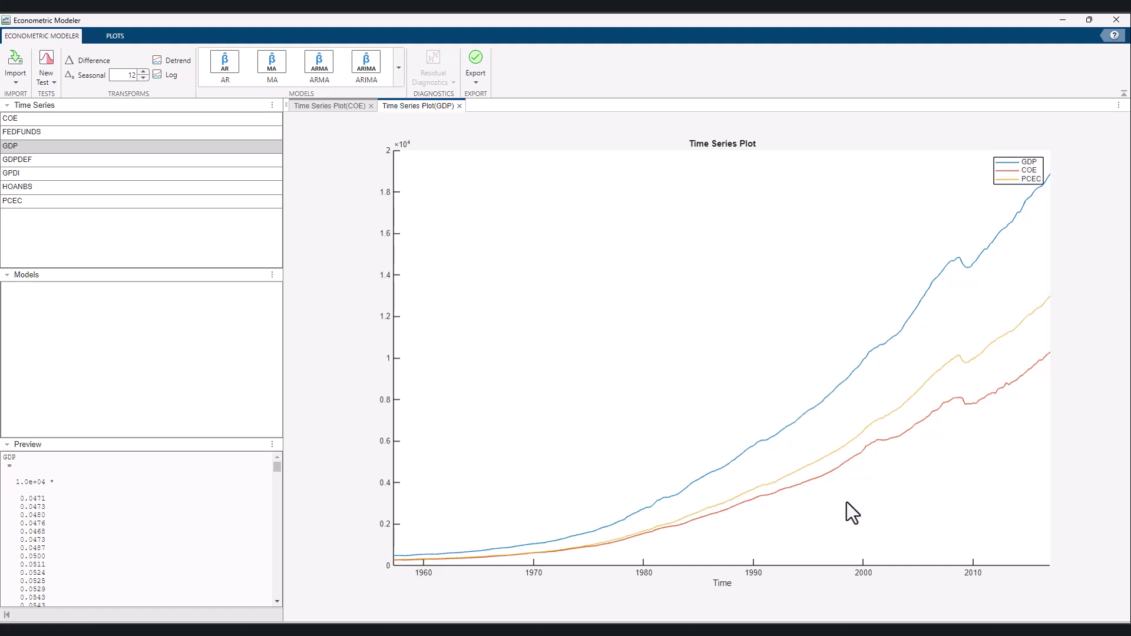
right_click(739, 363)
mouse_move(788, 386)
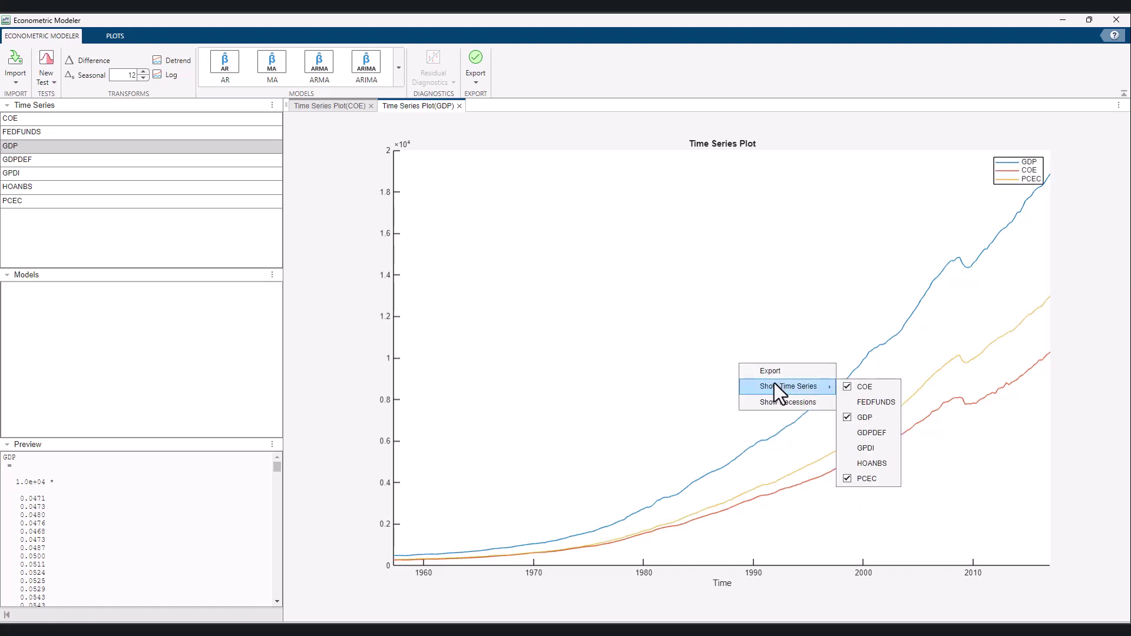
click(867, 478)
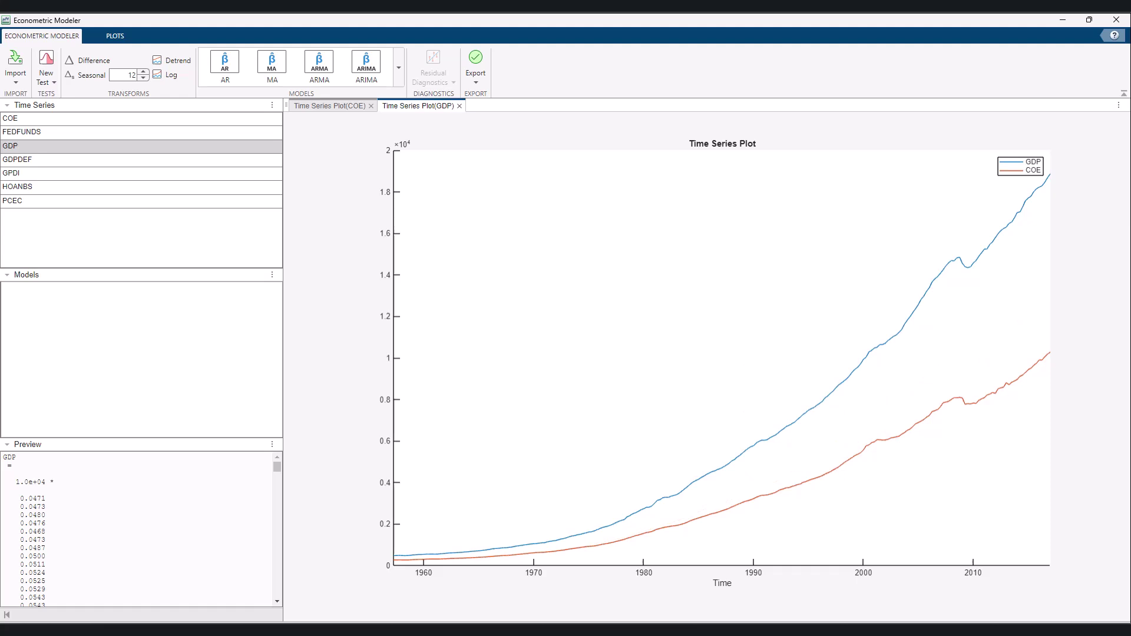
Export the GDP-with-COE plot into a separate Figure 1 window.
right_click(714, 327)
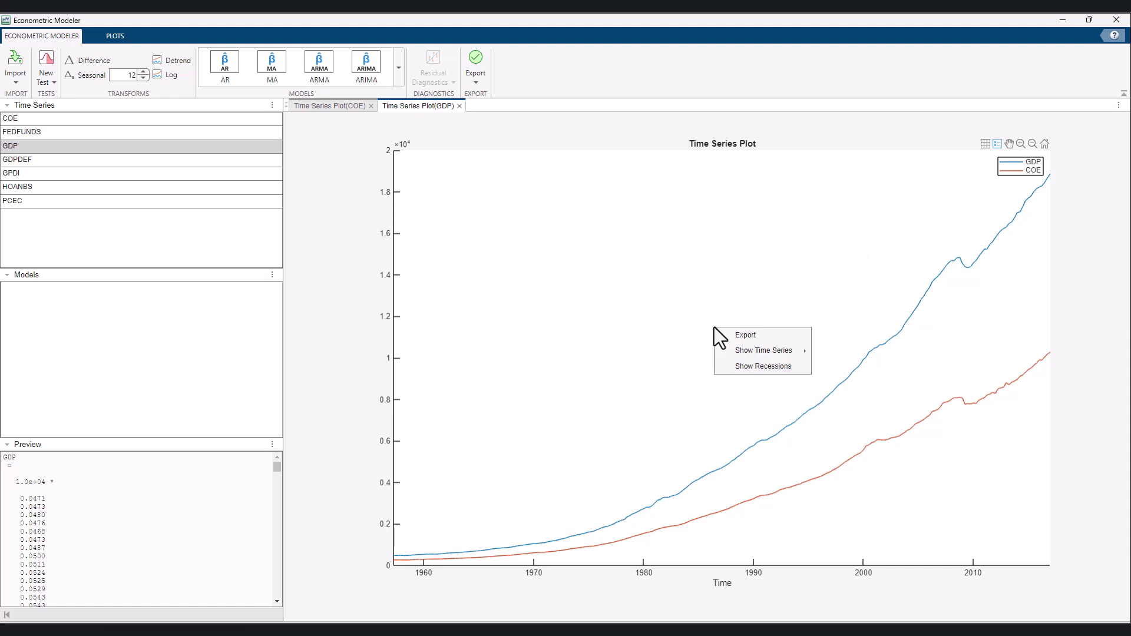
click(794, 334)
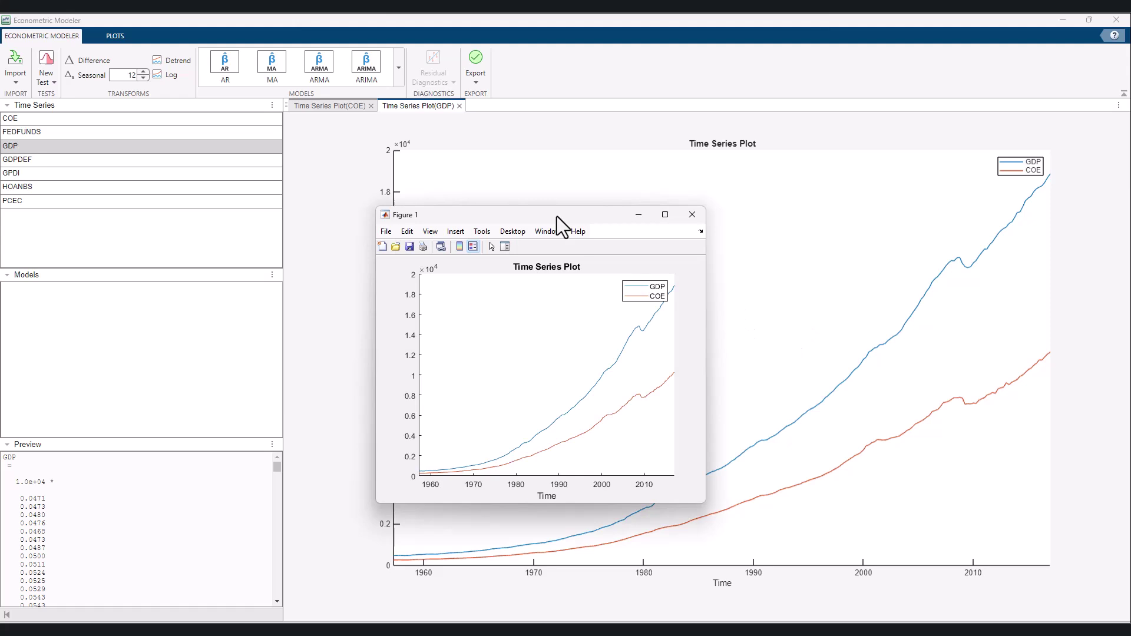
click(415, 233)
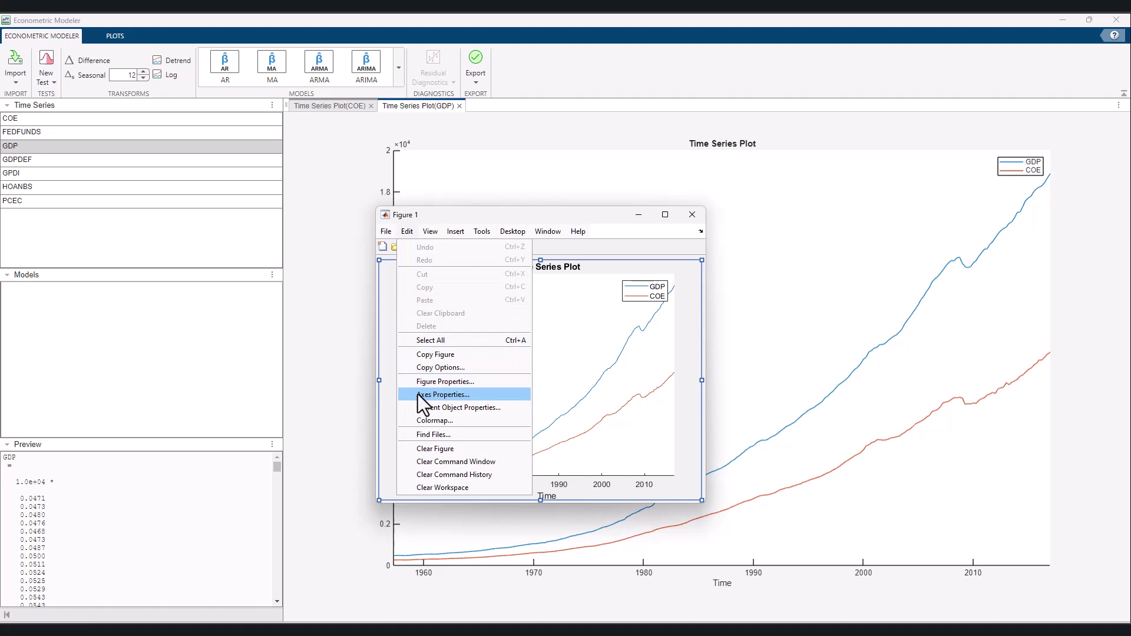
Set the figure axes font size to 14 and turn on XGrid and YGrid.
click(494, 396)
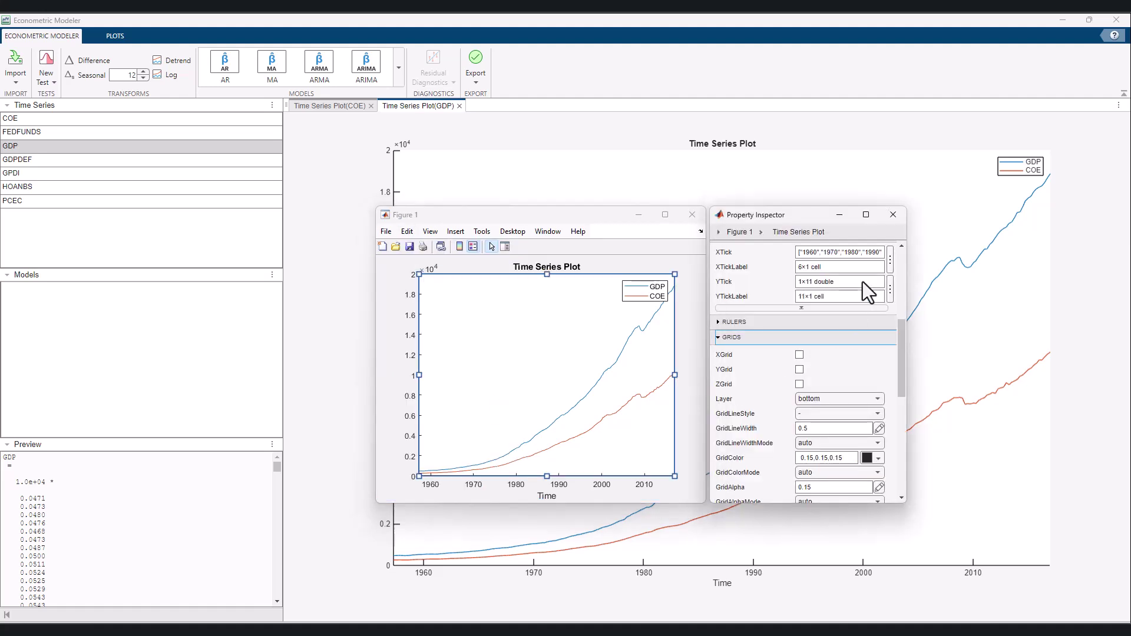
scroll(862, 281, up, 2)
scroll(862, 282, up, 2)
scroll(855, 275, up, 2)
scroll(854, 275, up, 2)
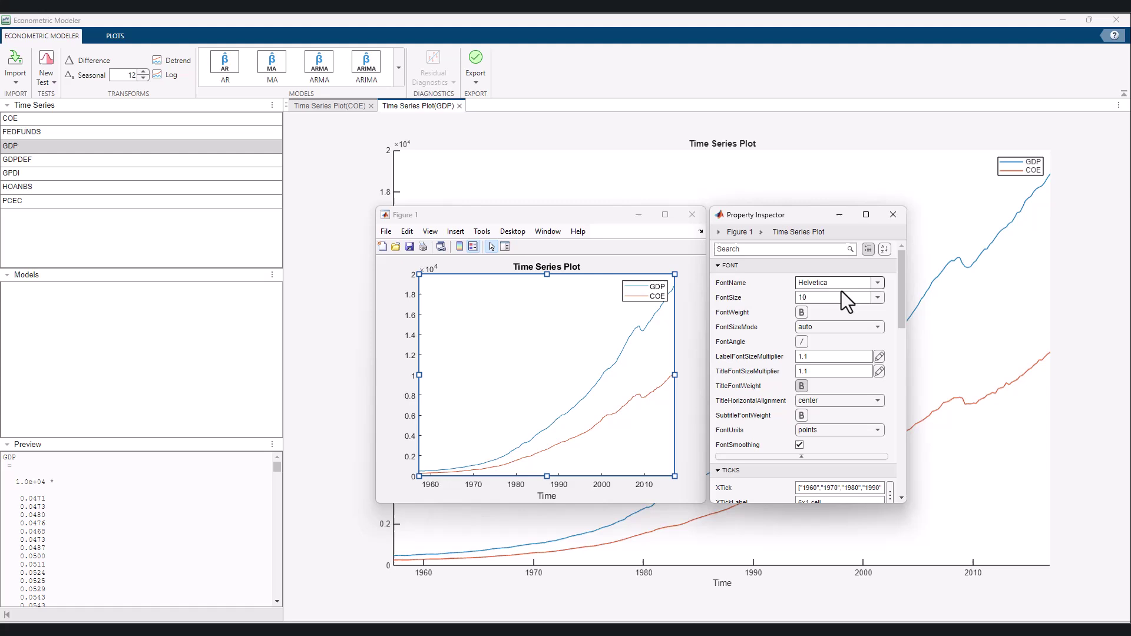
double_click(837, 298)
text(1)
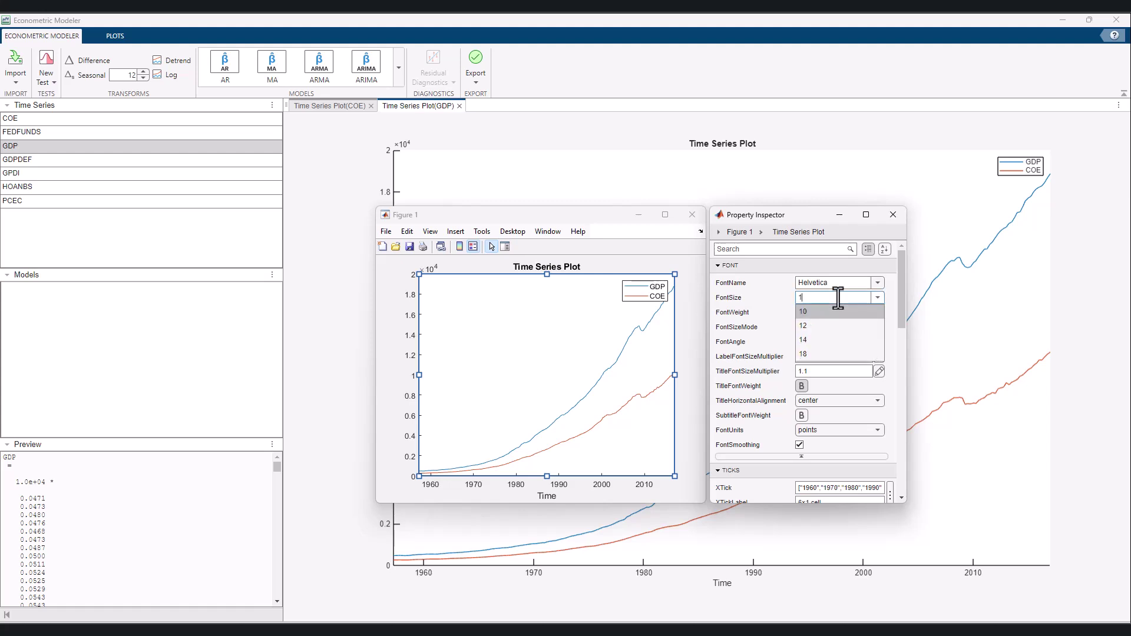
text(4)
key(Return)
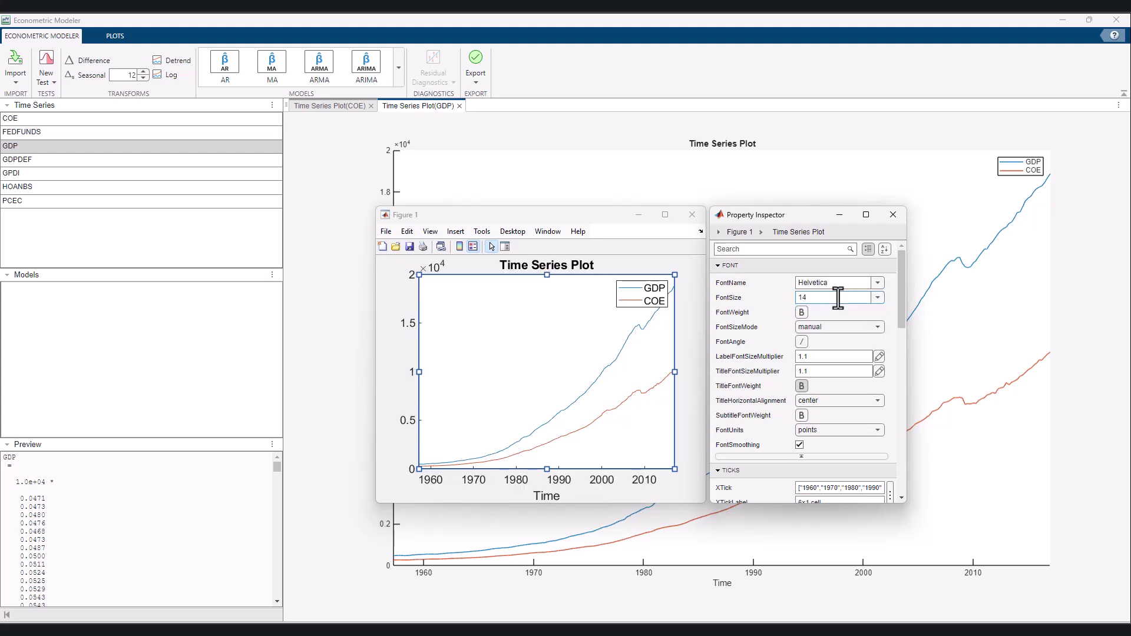
scroll(858, 356, down, 3)
scroll(852, 362, down, 3)
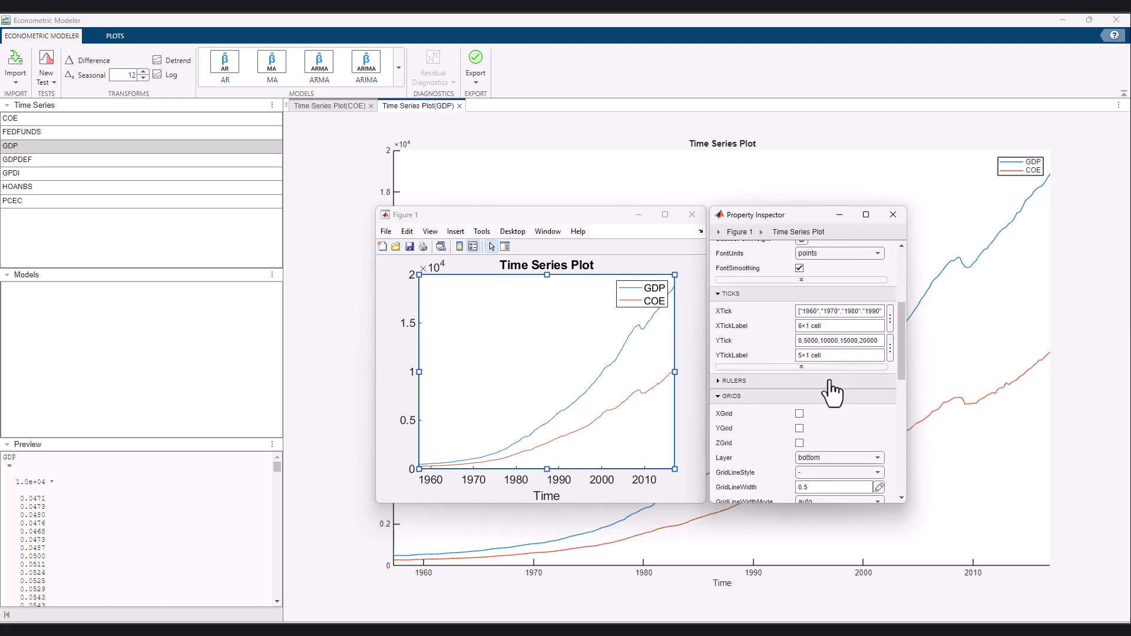
click(800, 413)
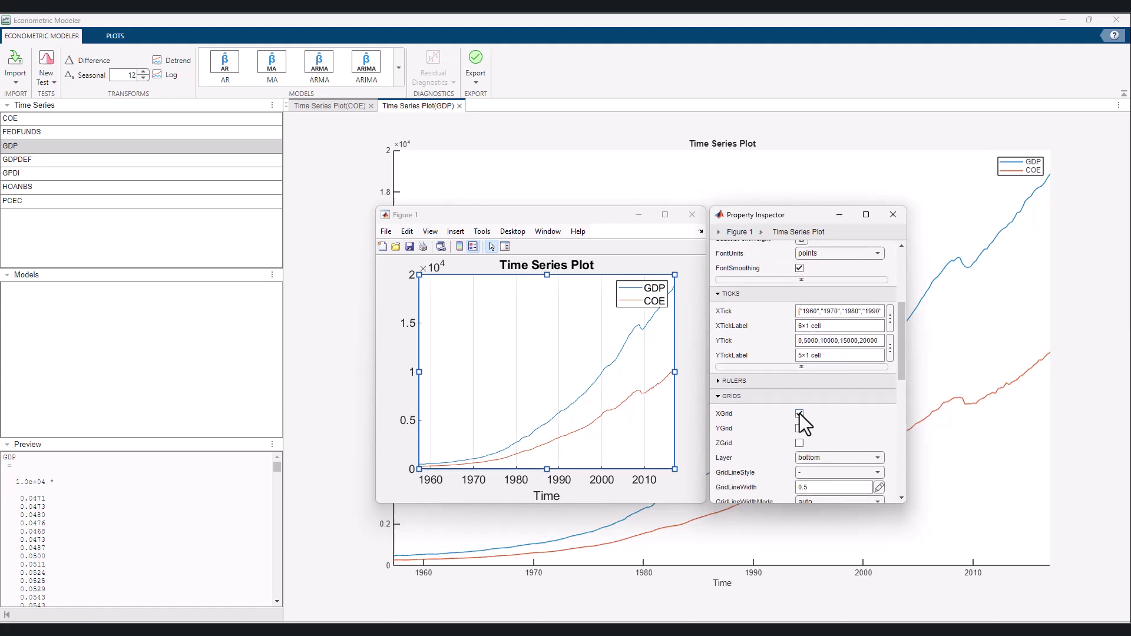
click(800, 430)
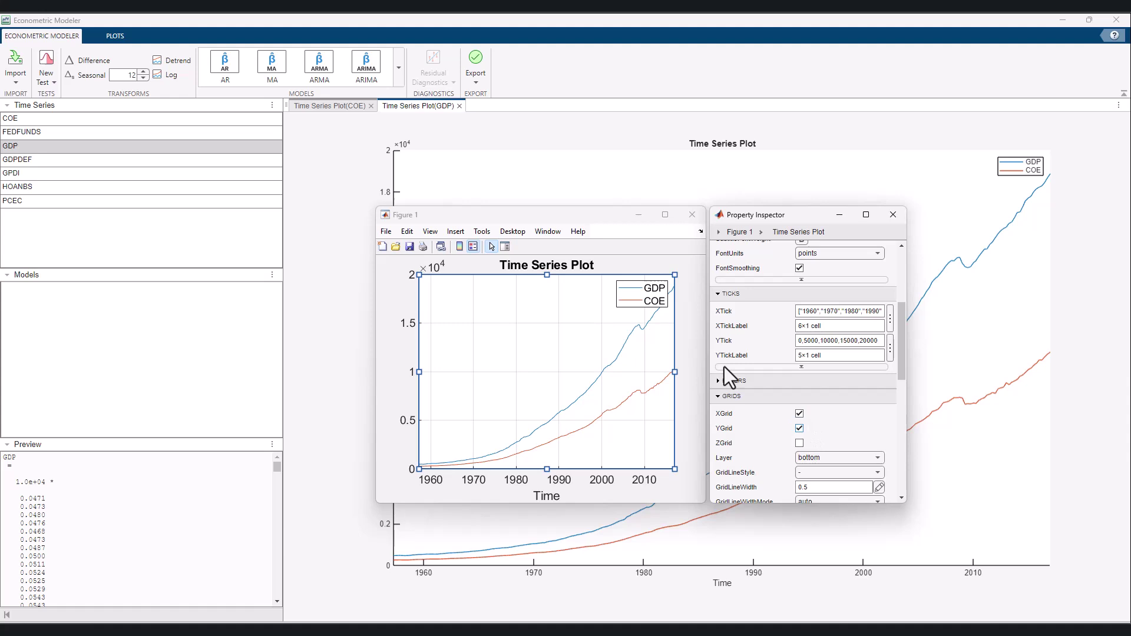
click(388, 233)
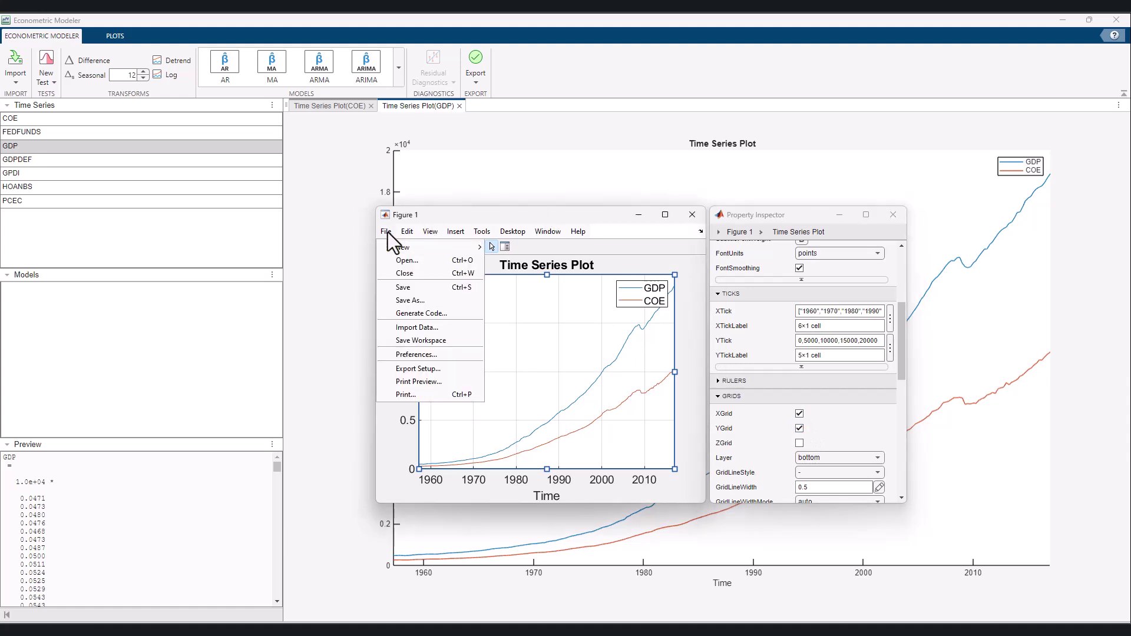
Save the exported GDP-and-COE figure as a JPEG image (*.jpg).
click(407, 302)
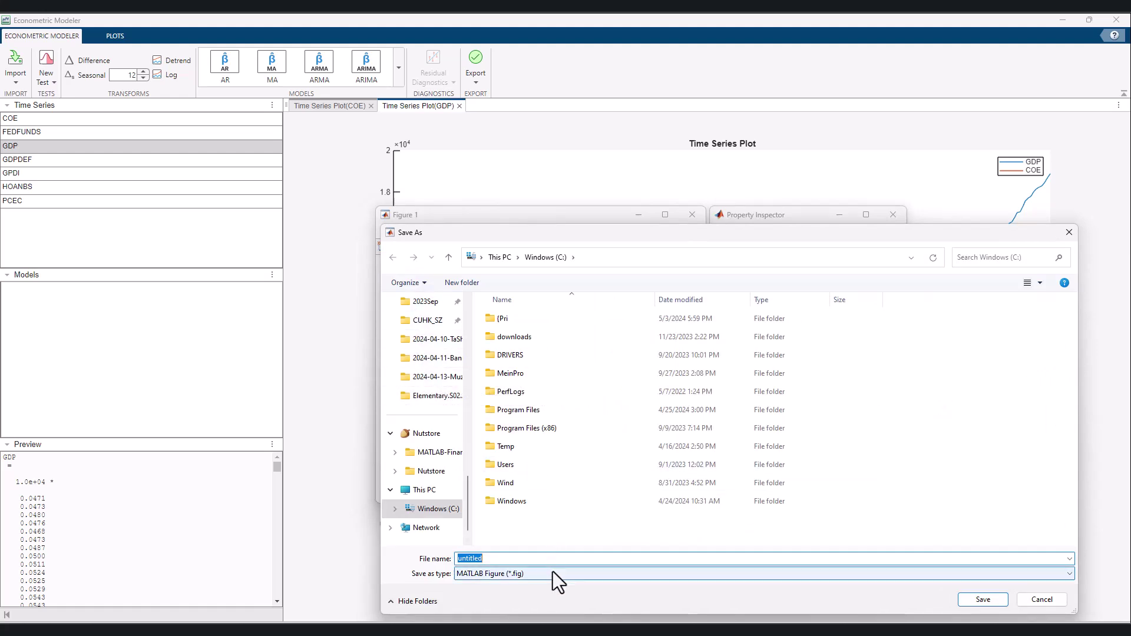
click(552, 572)
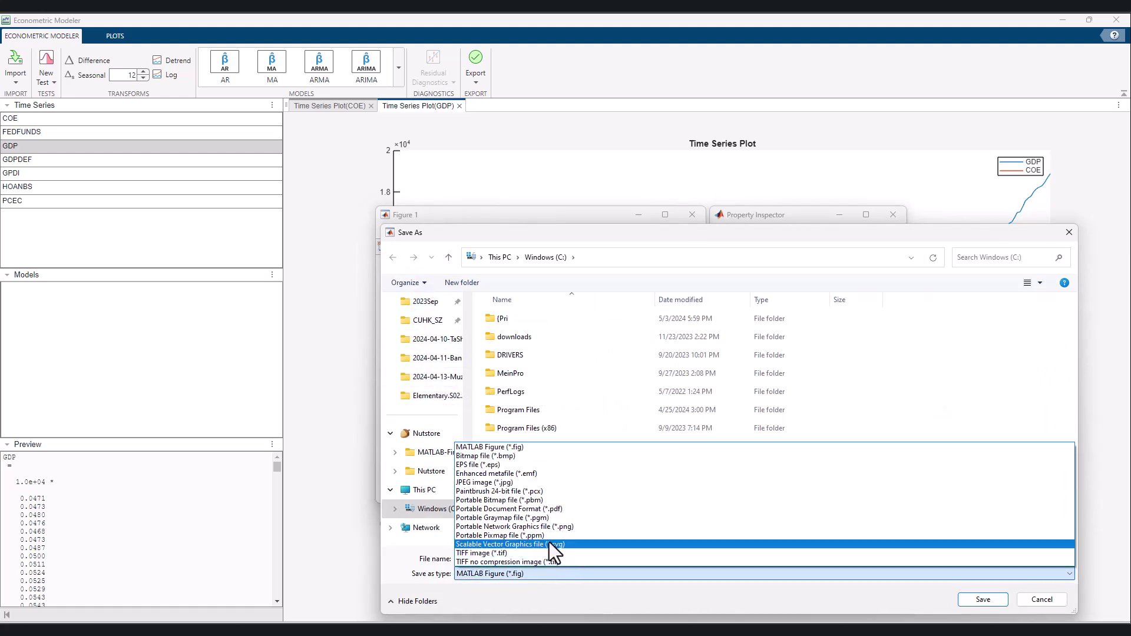
click(563, 485)
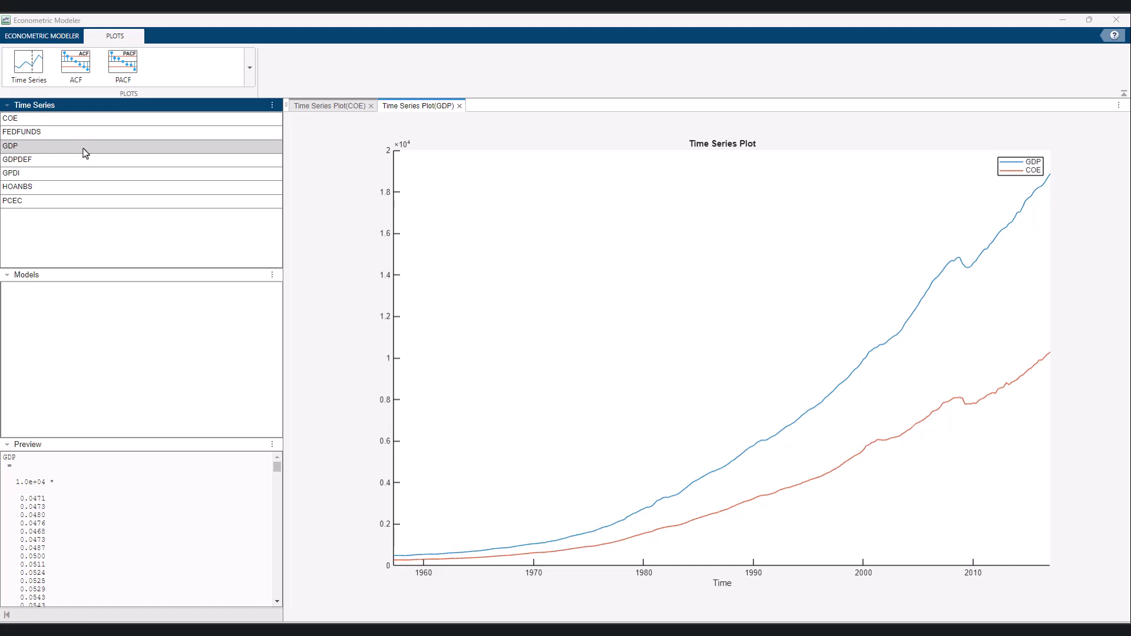
Select COE together with GDP and plot their correlation matrix.
double_click(83, 153)
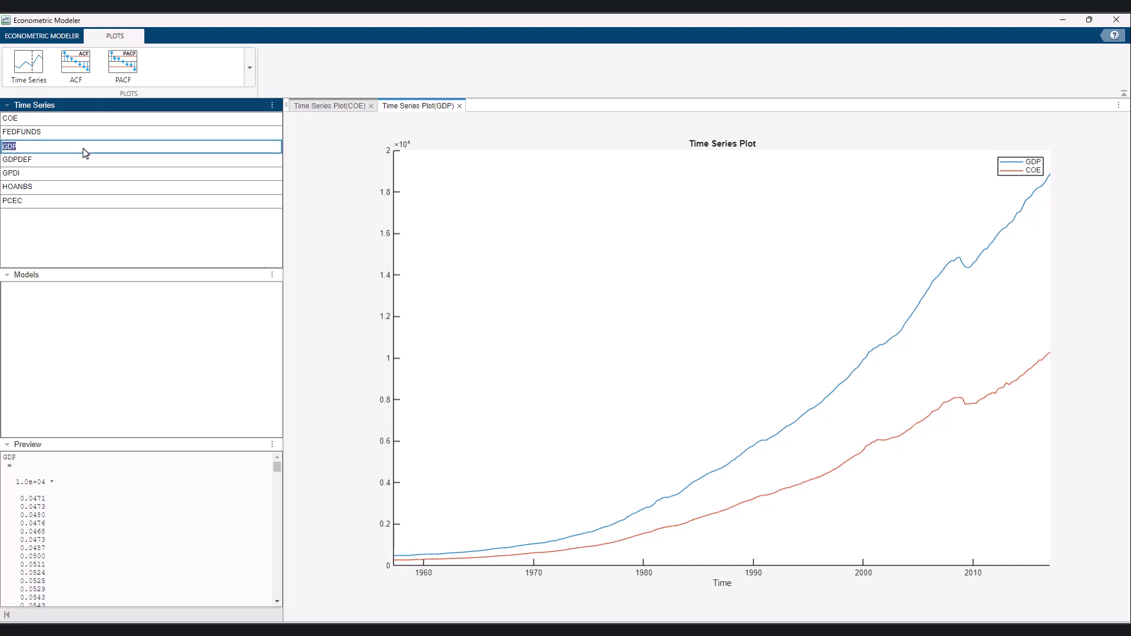
ctrl+click(88, 124)
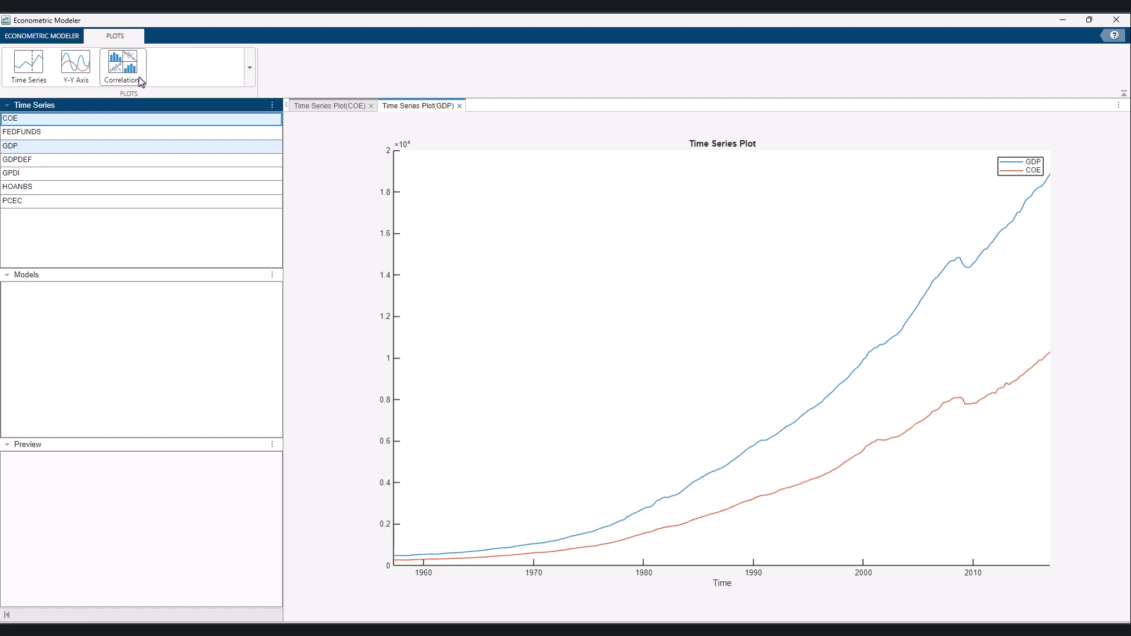
click(123, 66)
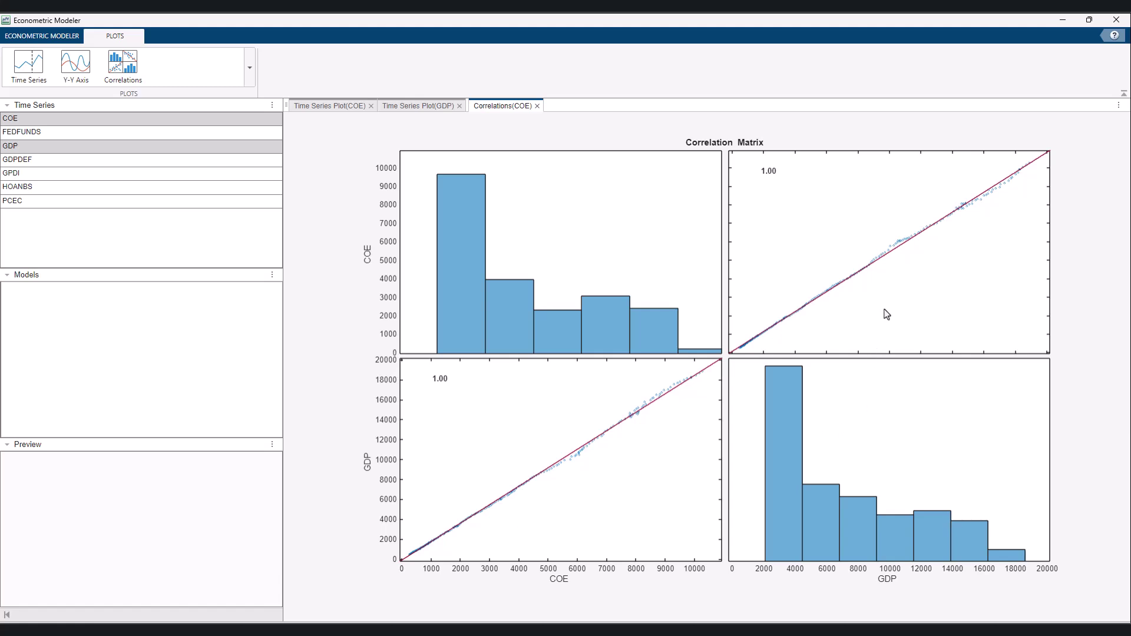
Export the COE–GDP correlation matrix into Figure 1 and browse its Edit and File menus.
right_click(656, 431)
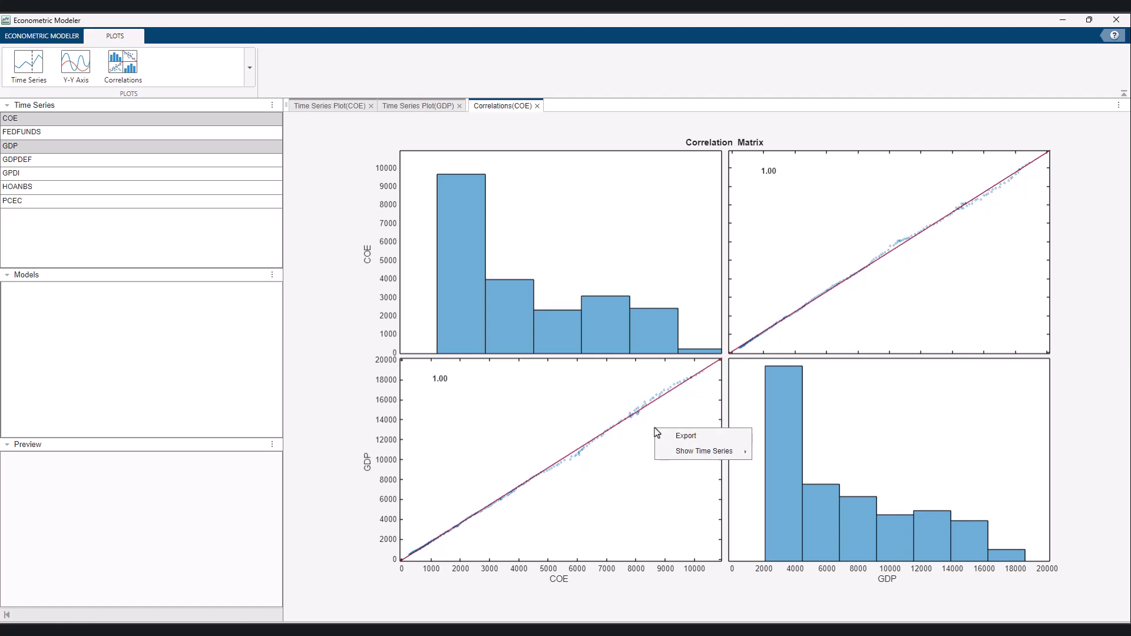
click(728, 440)
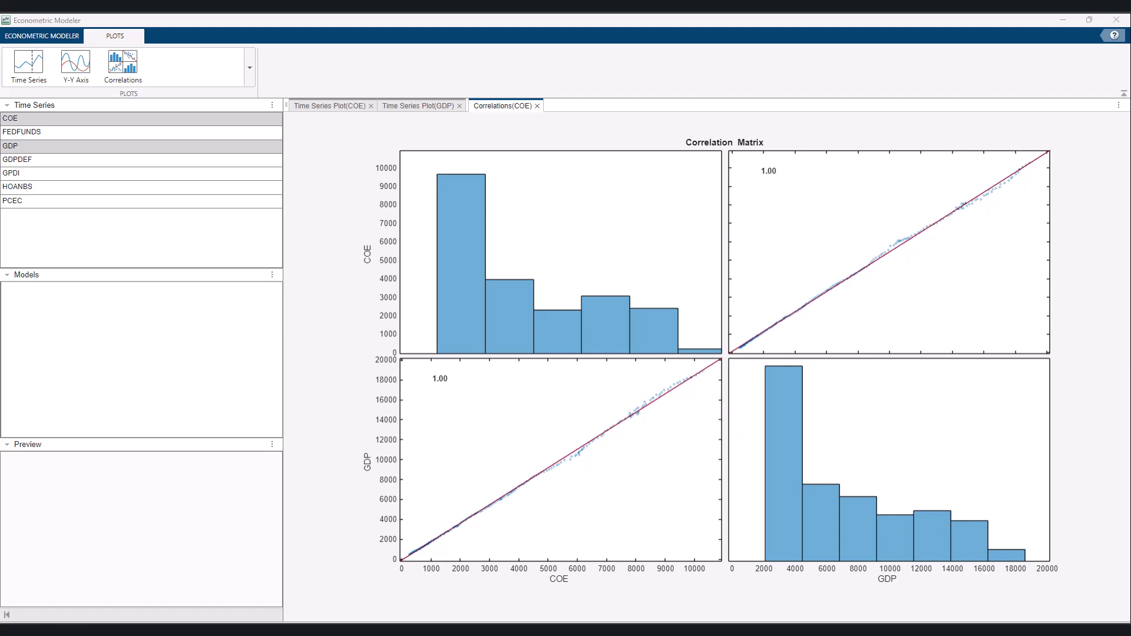
click(438, 202)
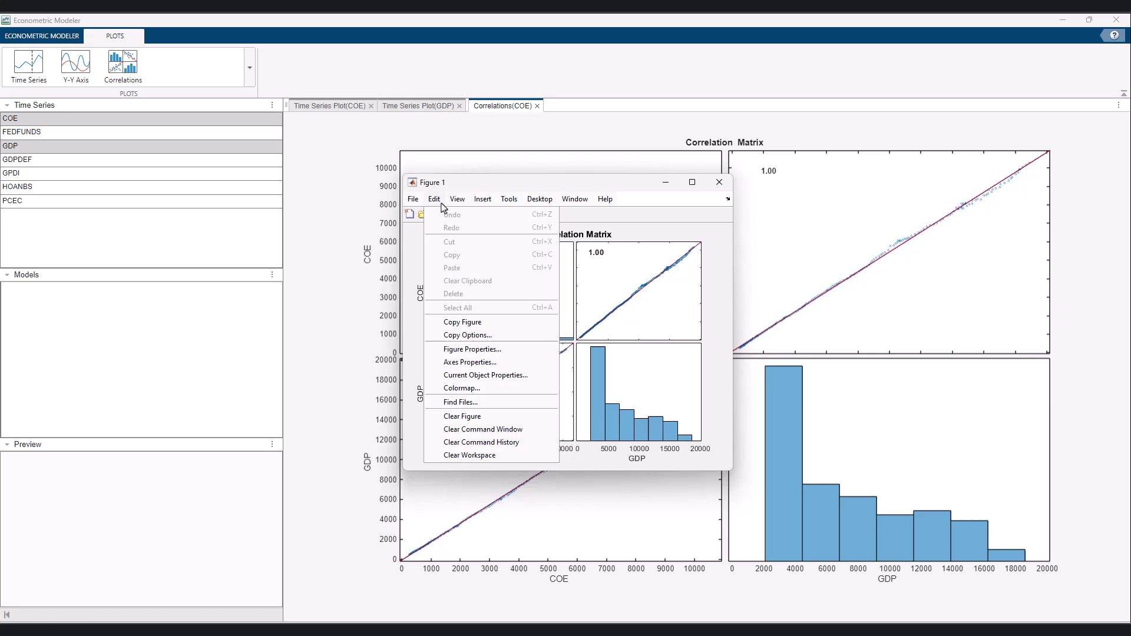
click(979, 567)
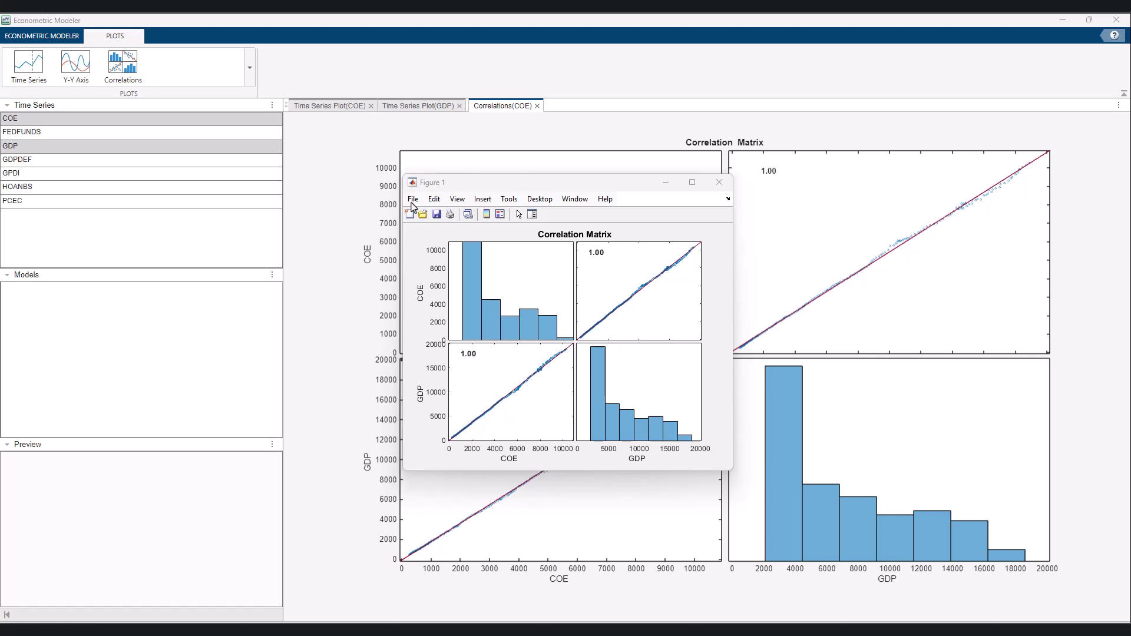
click(412, 199)
click(413, 200)
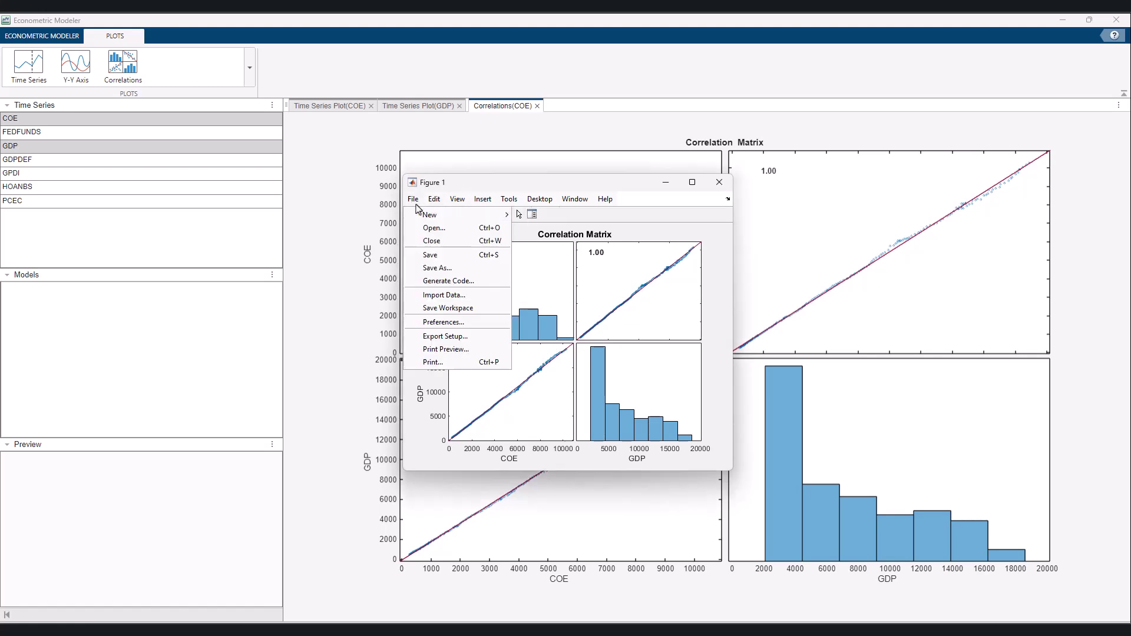
Generate createfigure code from Figure 1 and highlight 'function createfigure' on line 1.
click(484, 285)
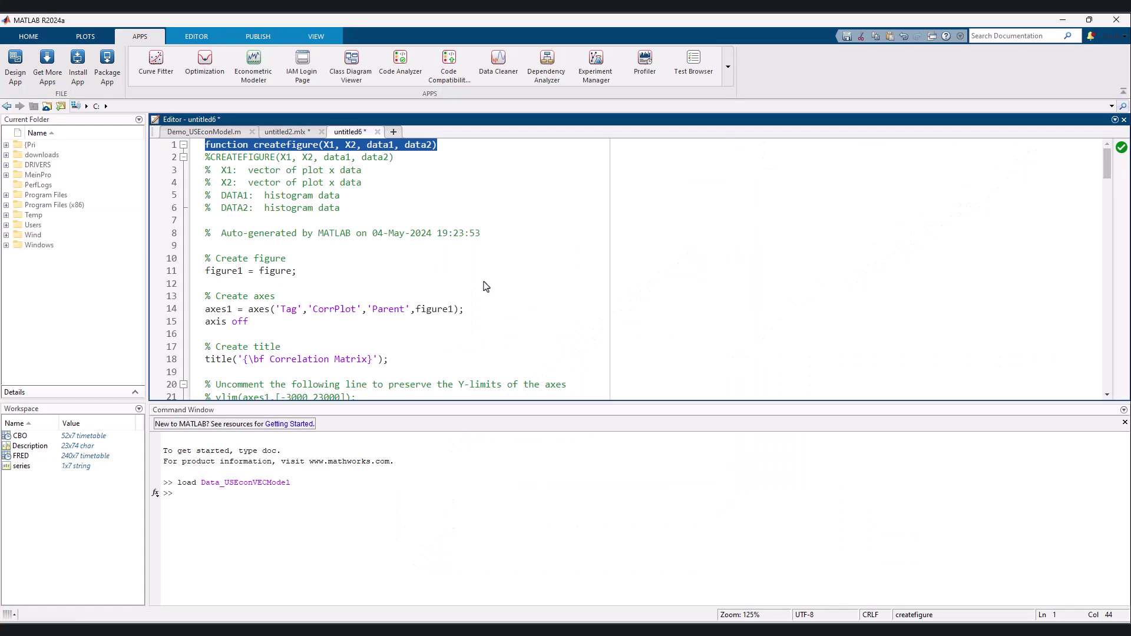
click(385, 171)
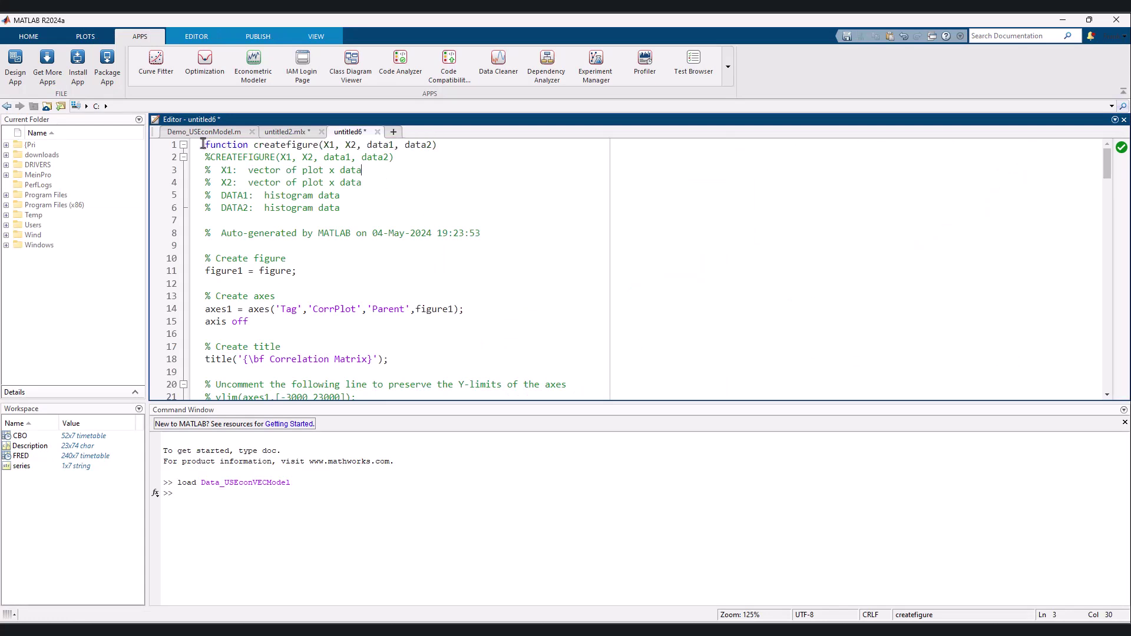
drag(202, 144, 319, 150)
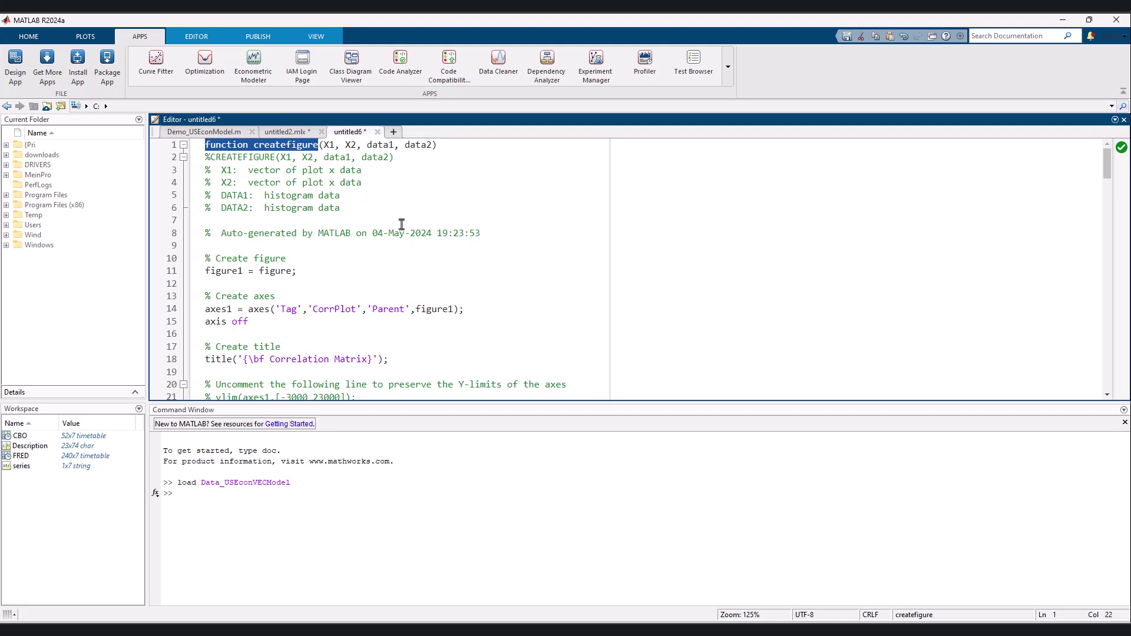
scroll(401, 224, down, 2)
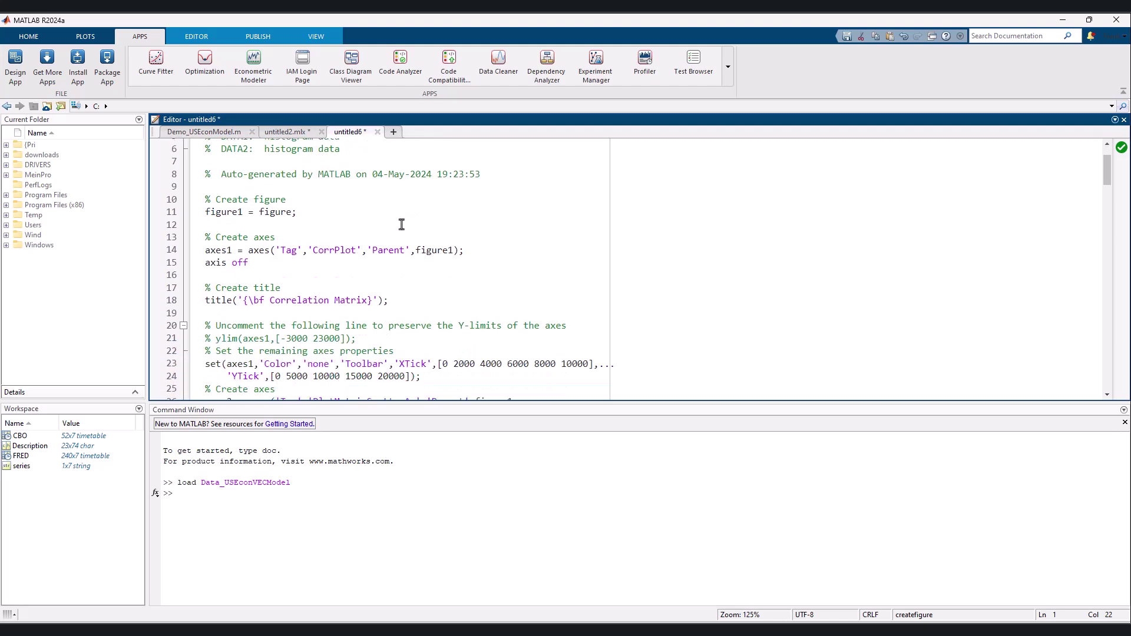
scroll(401, 225, down, 1)
scroll(402, 224, down, 1)
scroll(401, 225, down, 2)
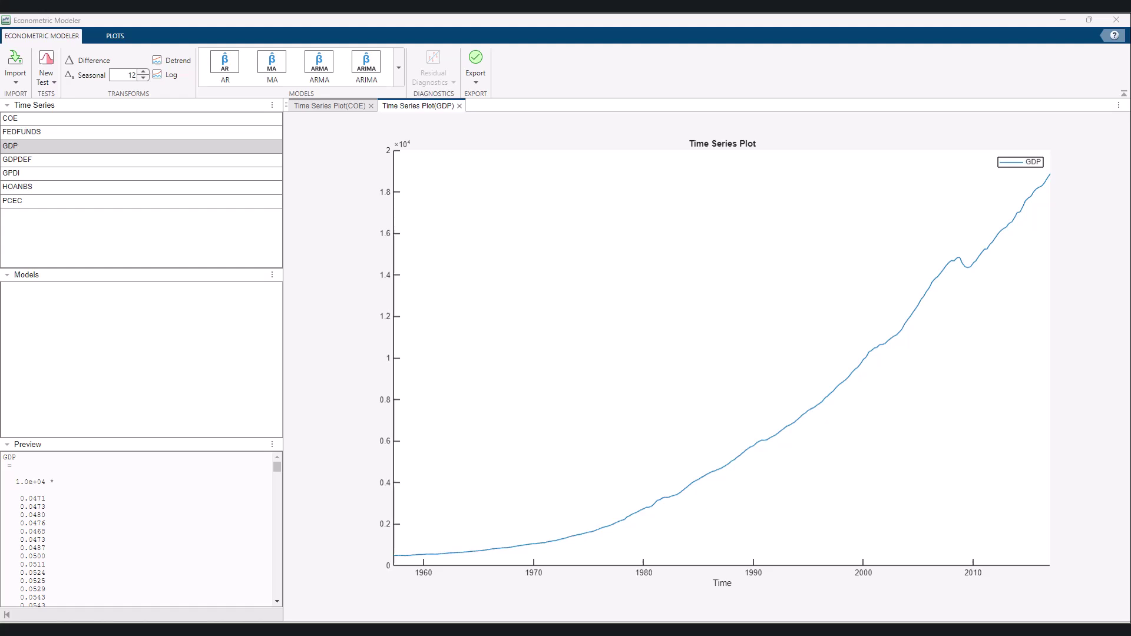
Log-transform GDP into GDPLog, then difference GDPLog to create GDPLogDiff.
mouse_move(722, 353)
click(177, 148)
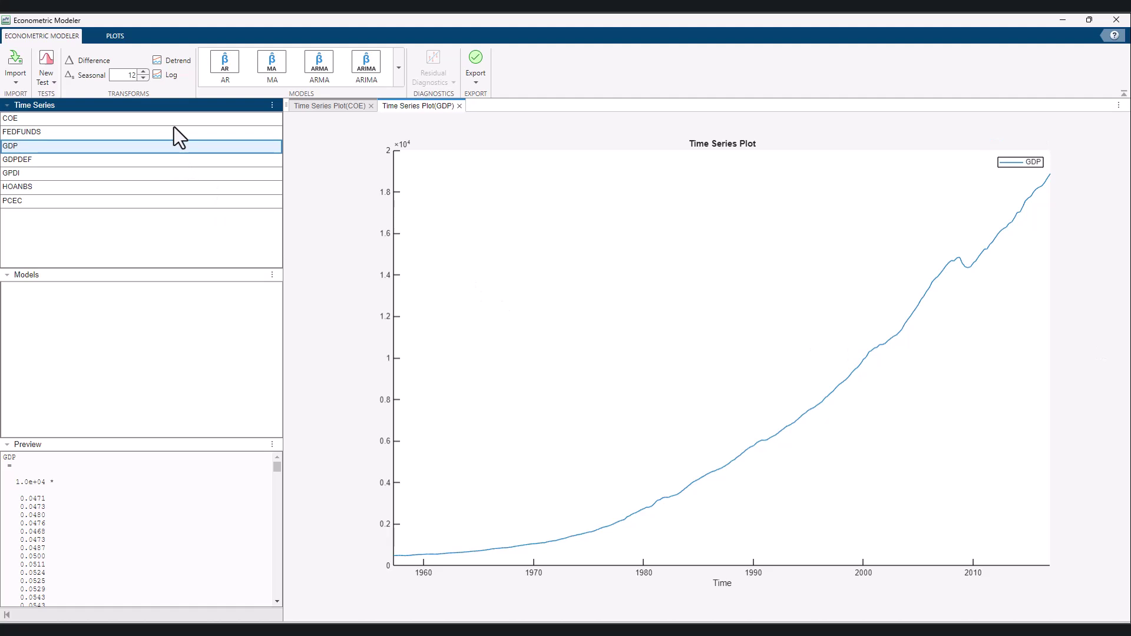
click(172, 79)
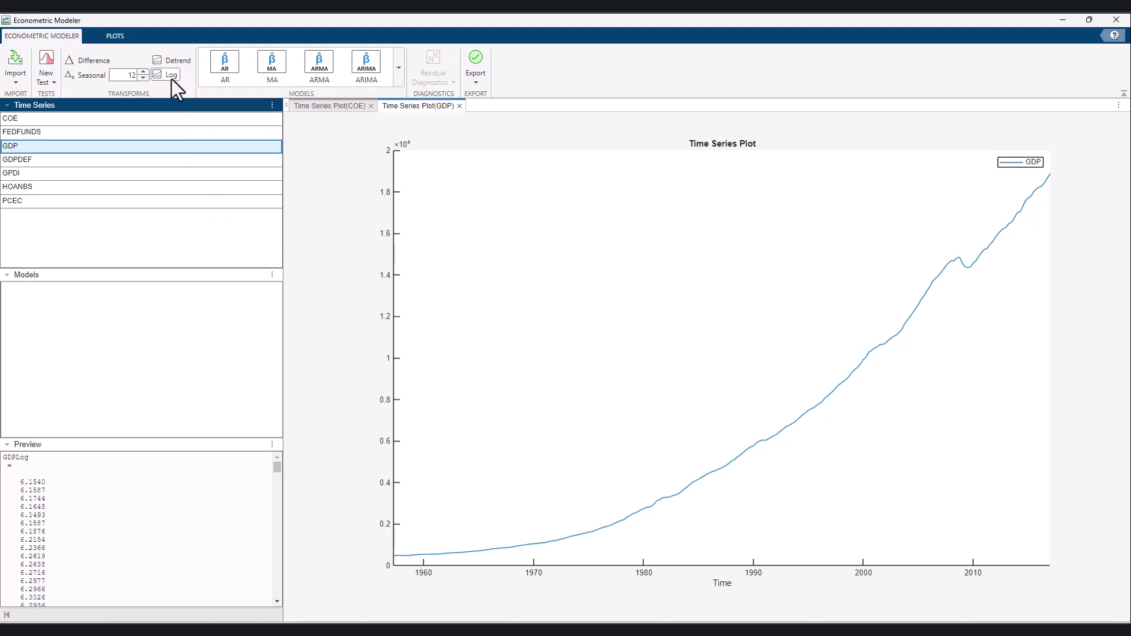
click(112, 174)
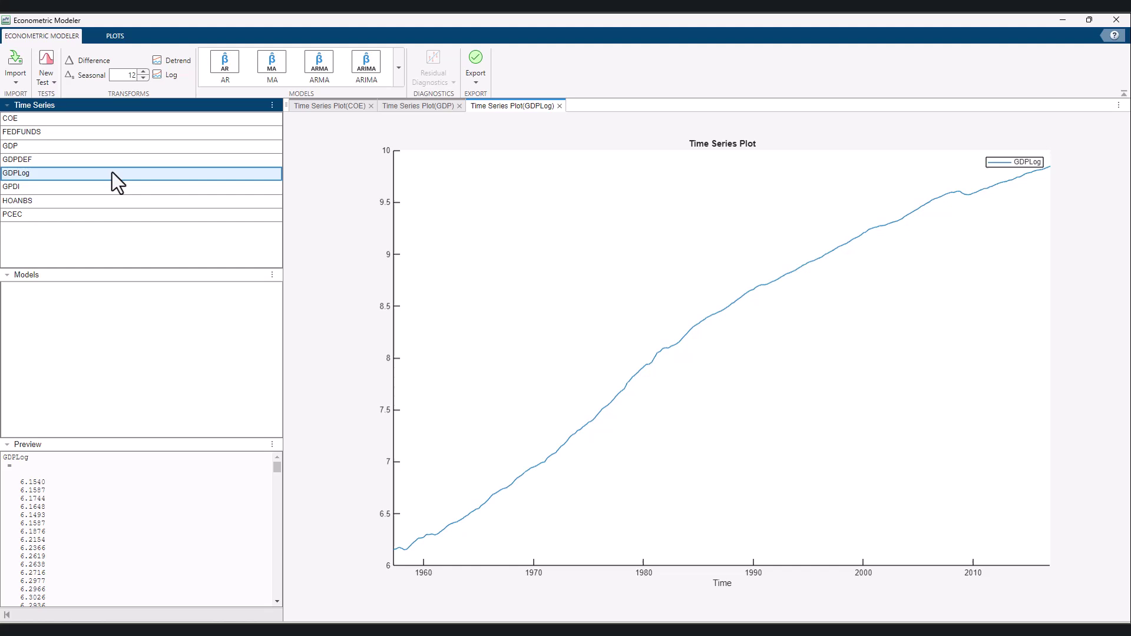
click(99, 63)
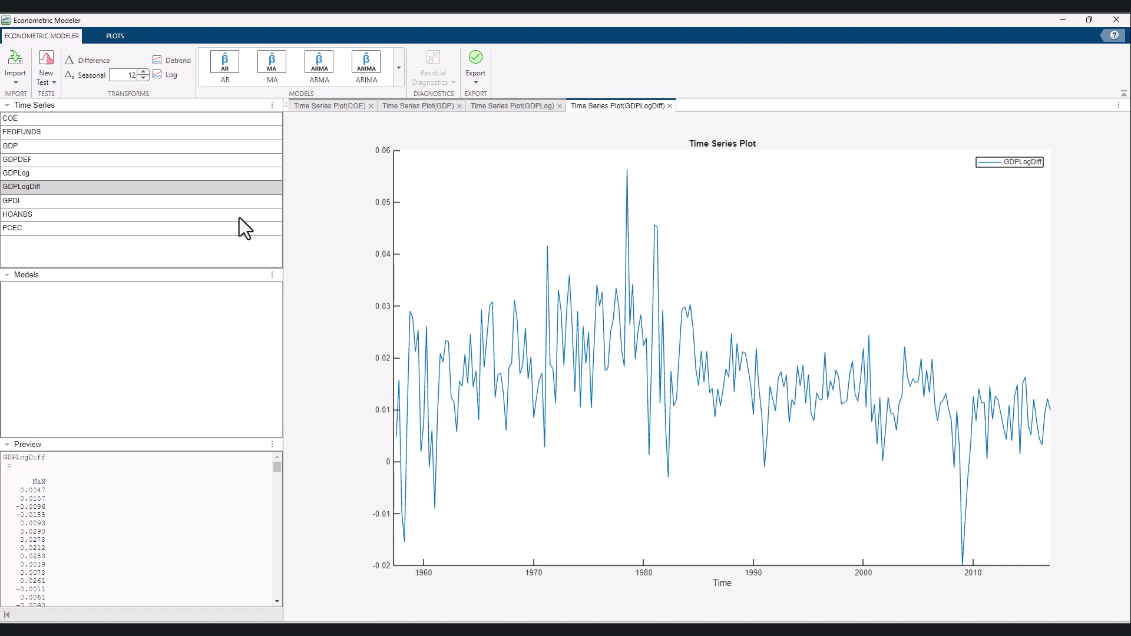
click(182, 147)
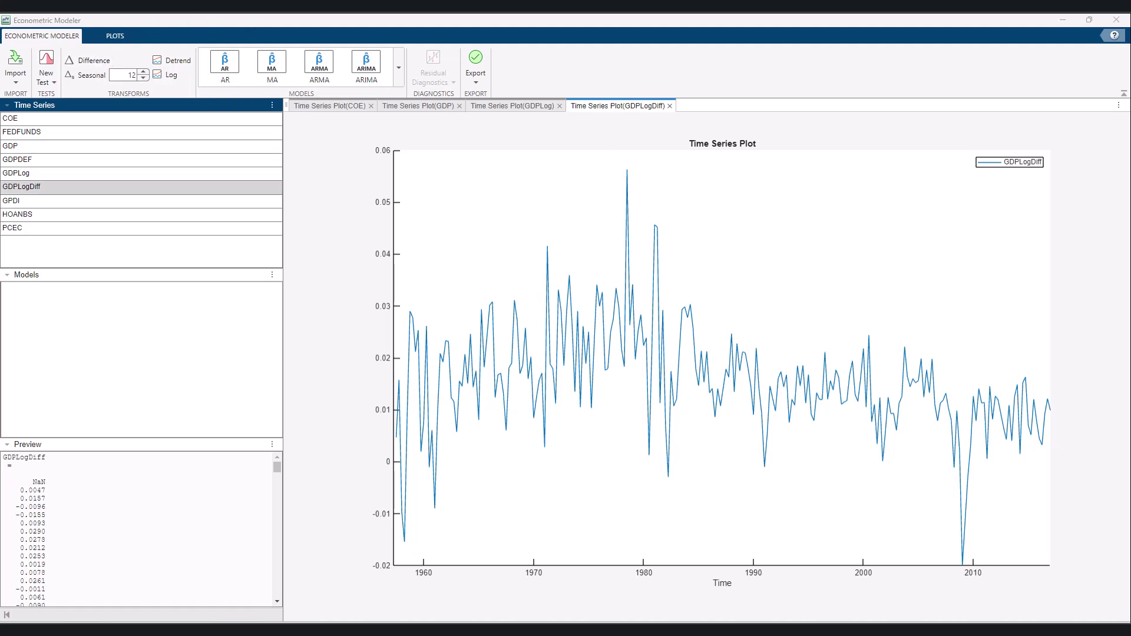
Edit the GDPLogDiff name to GDPGrowth and select the renamed series.
double_click(189, 186)
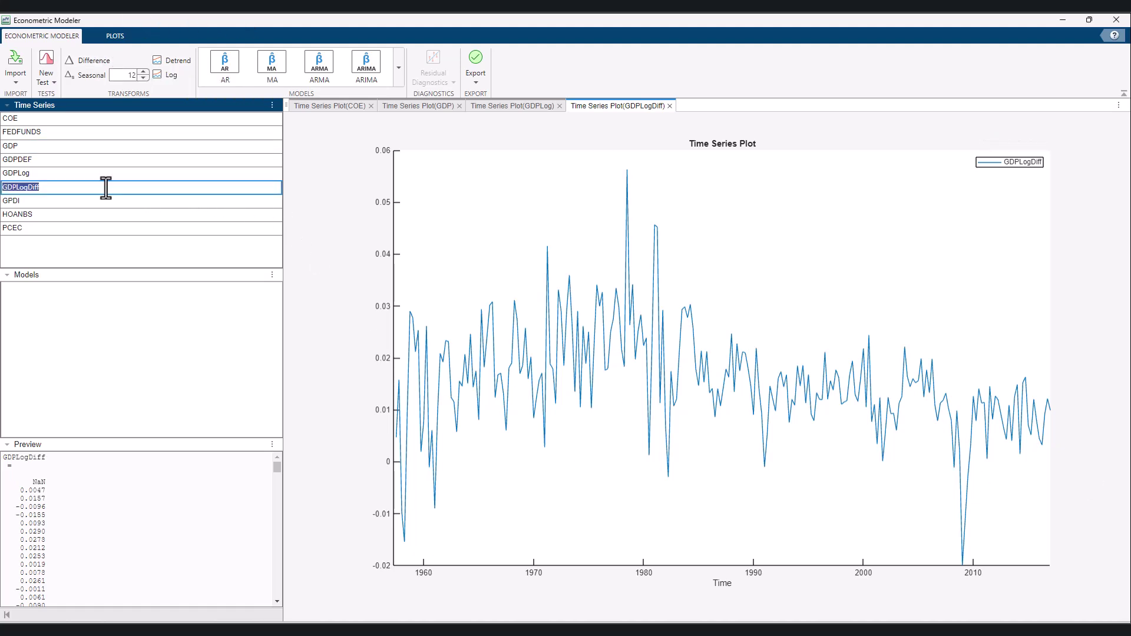
click(92, 189)
key(BackSpace)
key(BackSpace)
key(BackSpace)
text(P)
text(Log)
key(Return)
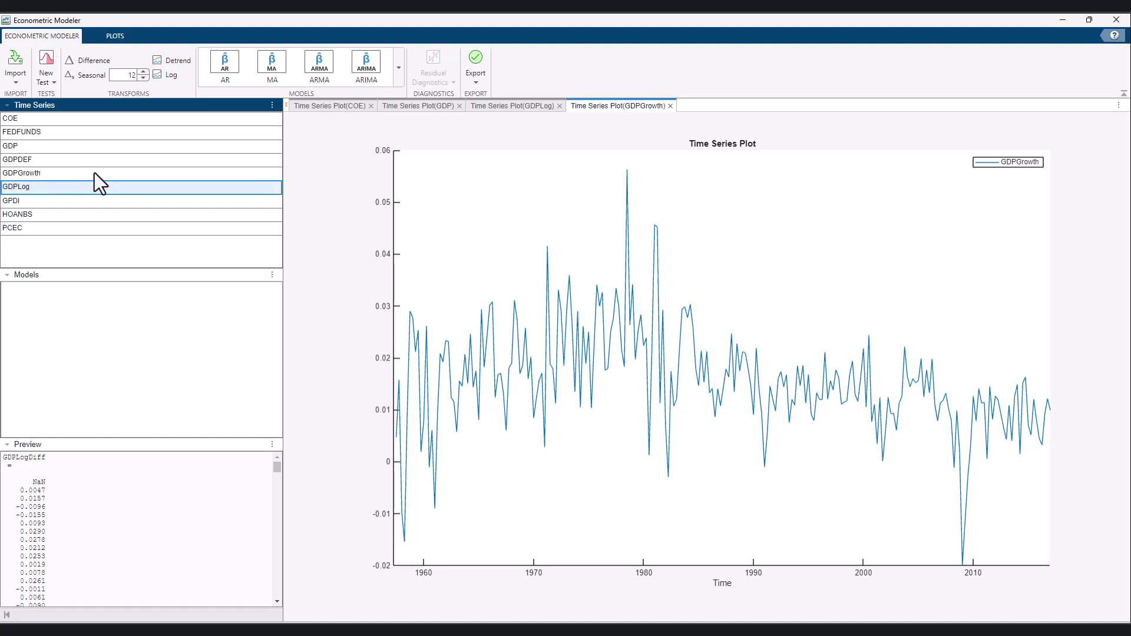
click(88, 174)
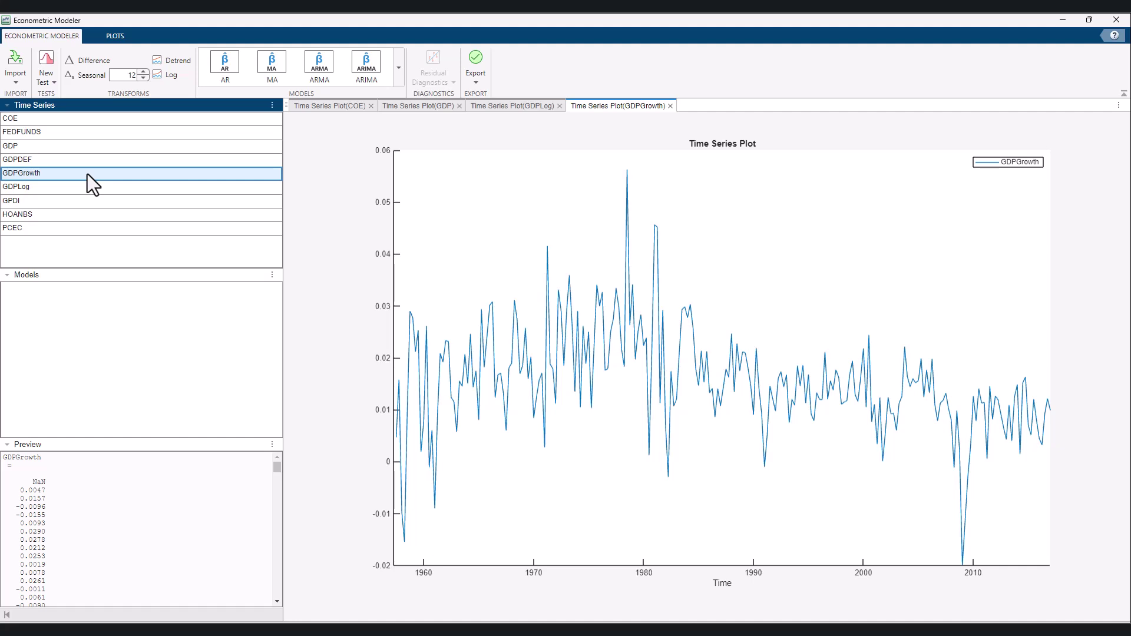
Export the GDPGrowth series from the Time Series list to the MATLAB workspace.
right_click(88, 174)
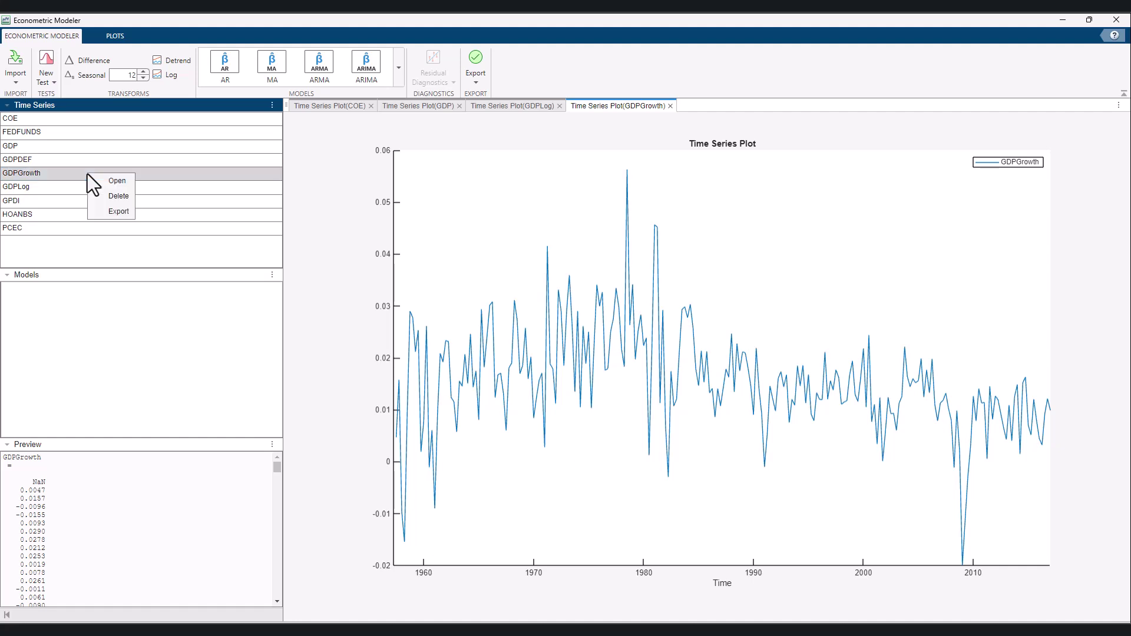
click(129, 215)
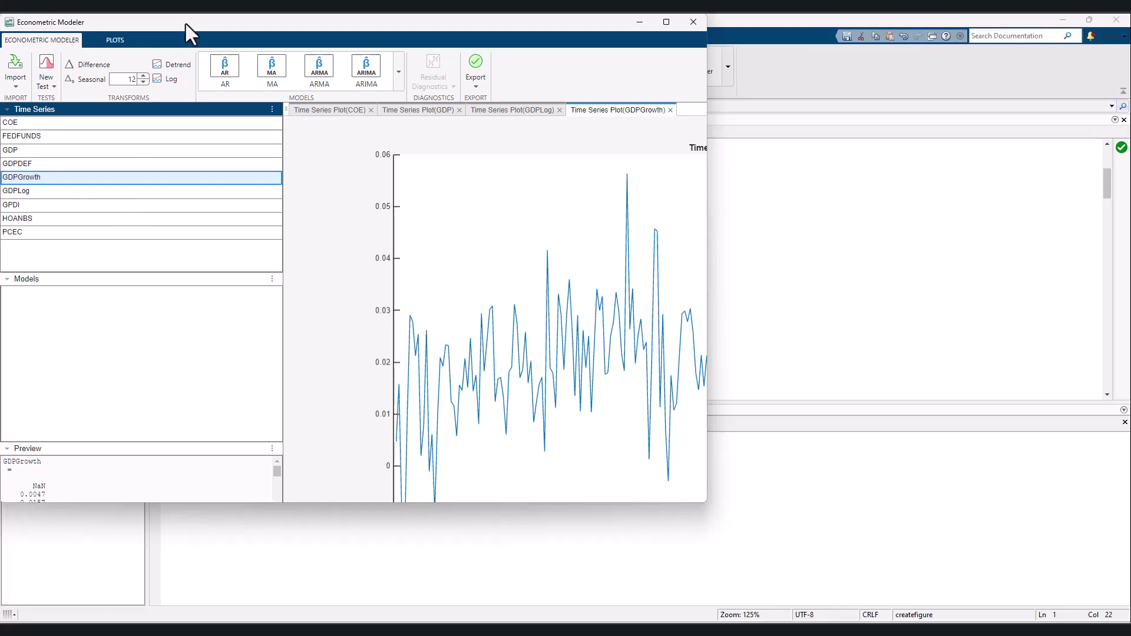